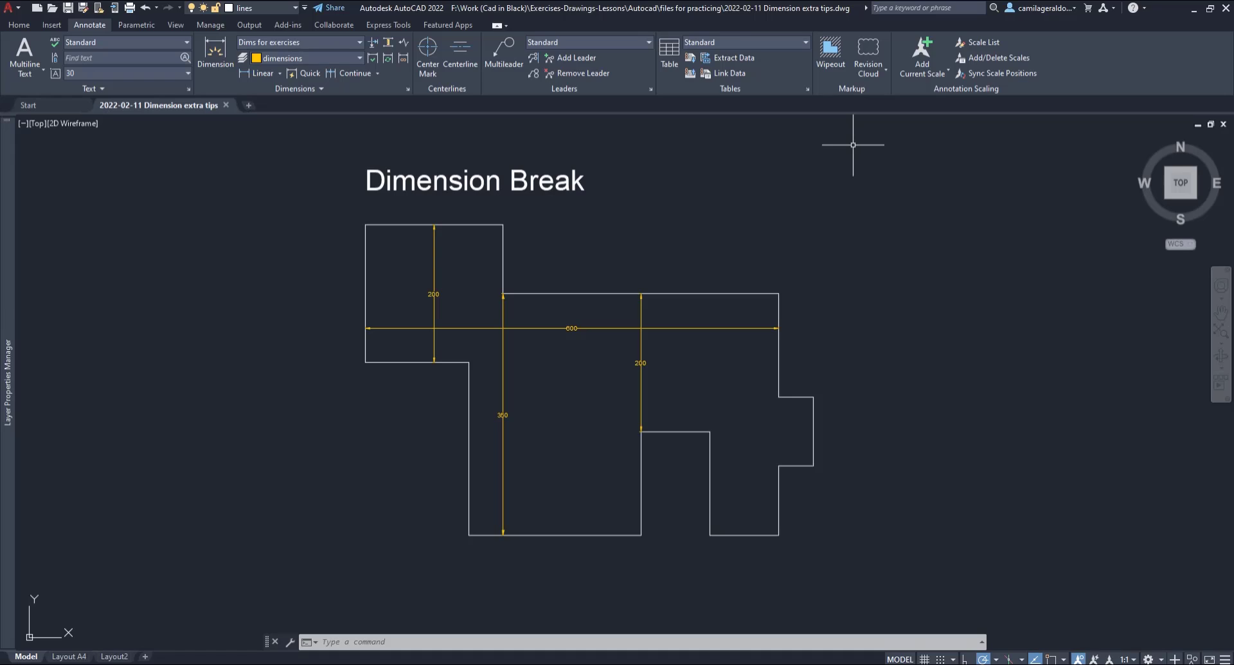
Step: Auto-break the vertical 200 dimension where the 600 dimension line crosses it
left_click(374, 44)
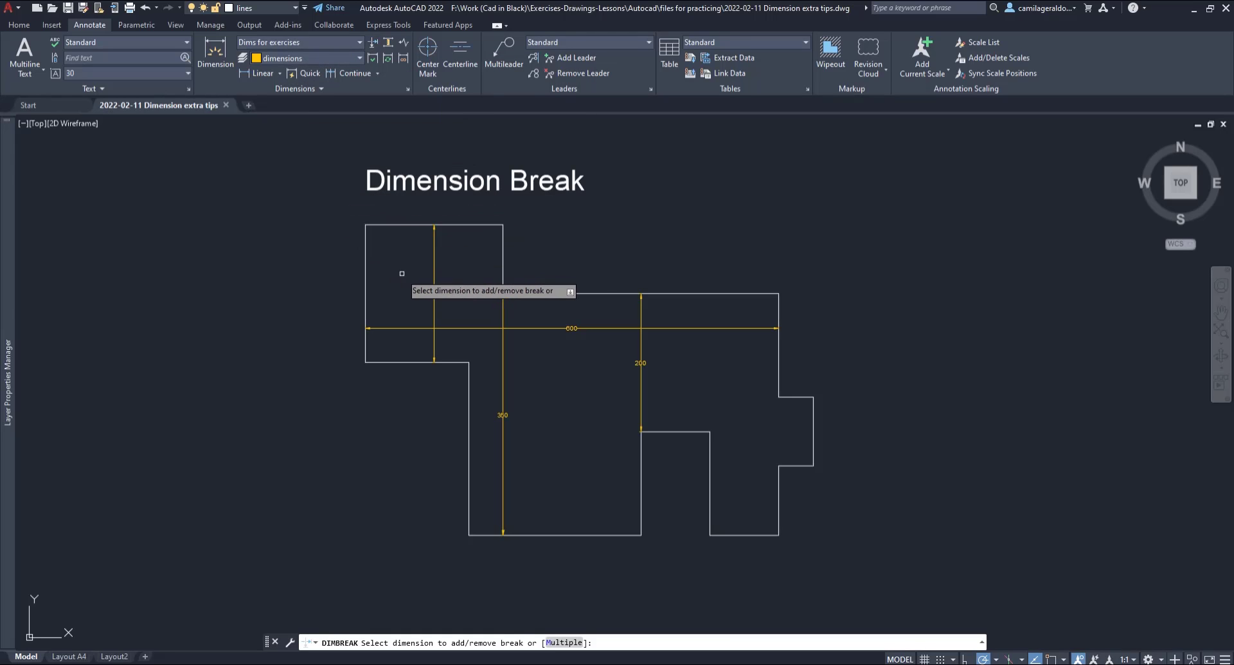
left_click(435, 296)
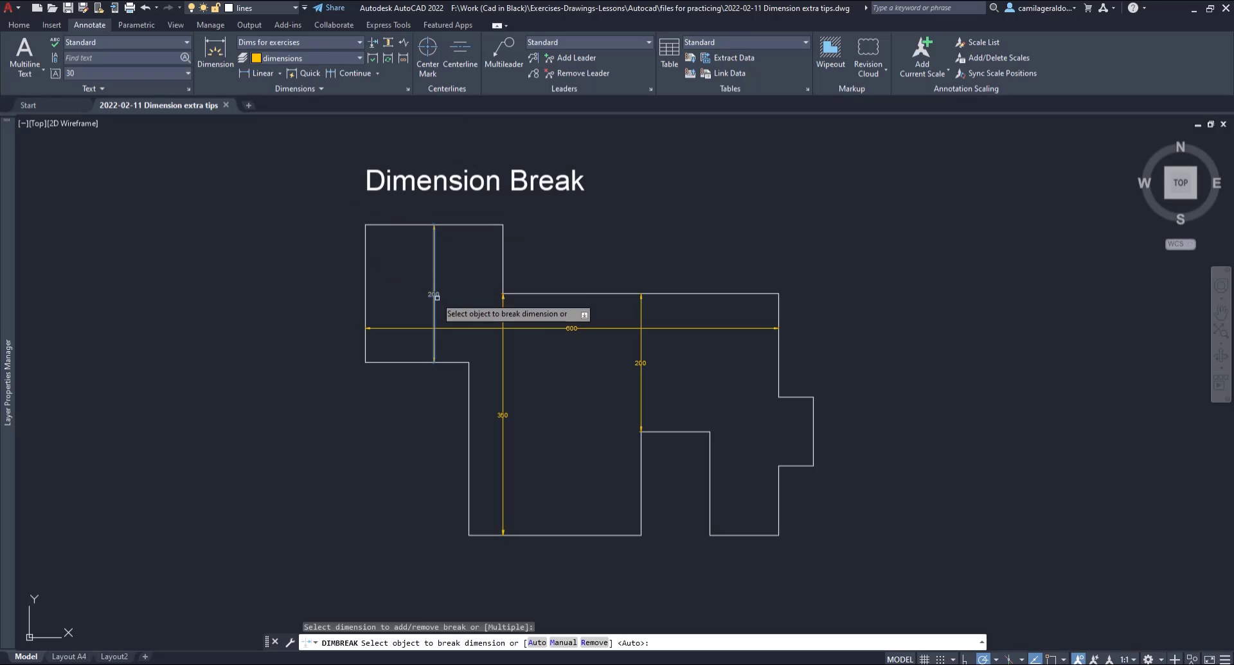
scroll(437, 334, "up", 10)
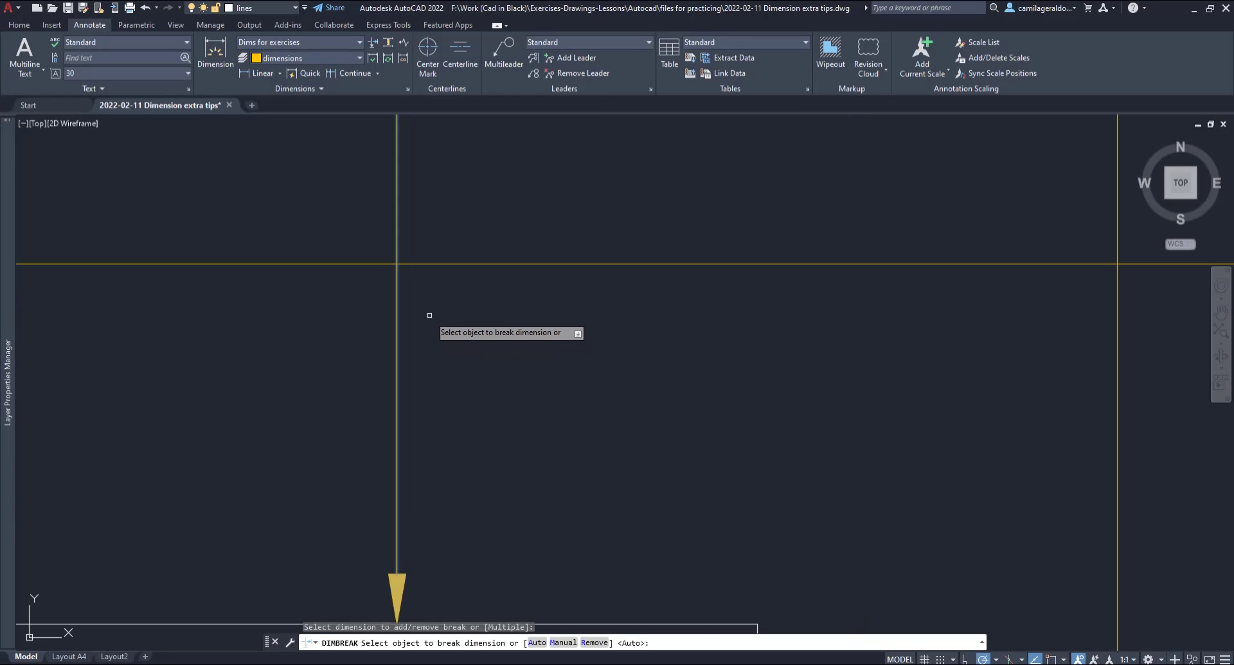
key("Return")
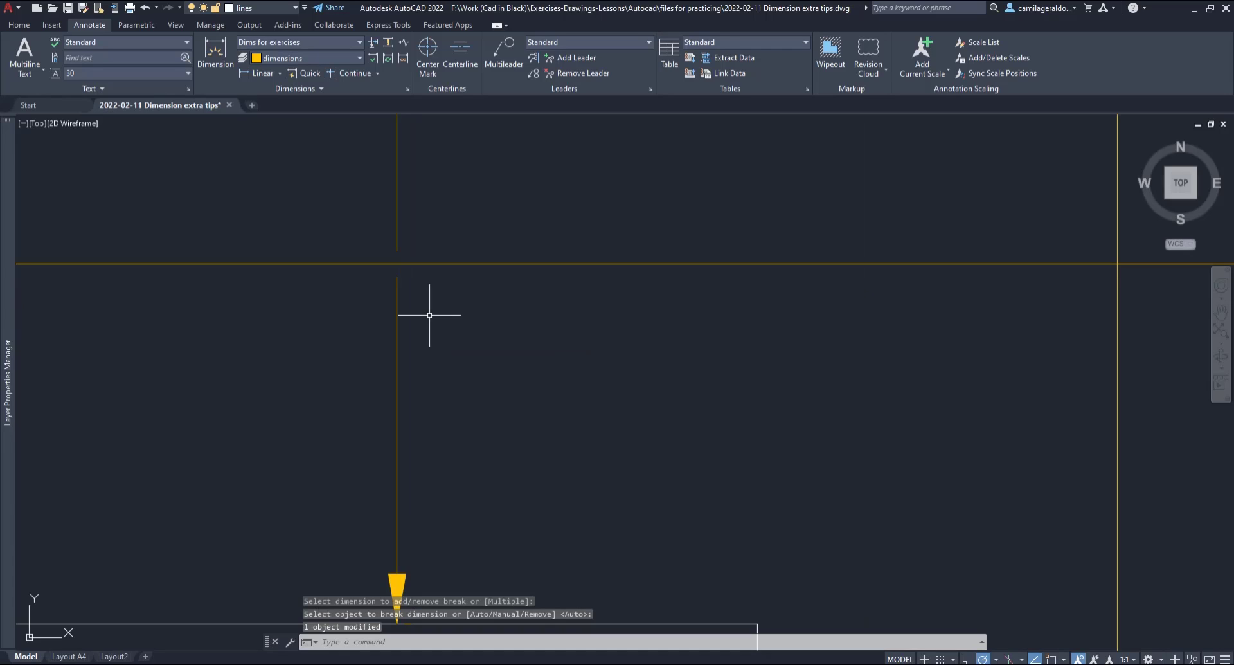
scroll(427, 295, "down", 3)
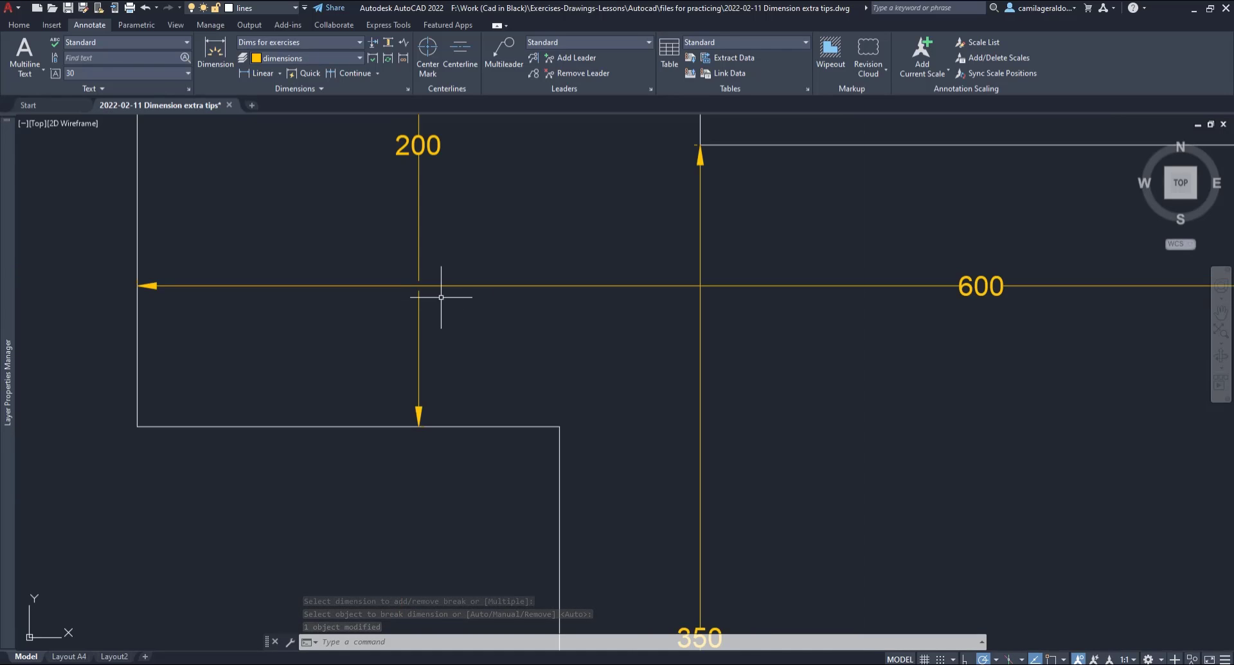
Step: Apply automatic DIMBREAK breaks to the horizontal 600 dimension where the extension lines cross it
mouse_move(457, 291)
middle_mouse_down()
mouse_move(480, 309)
mouse_move(452, 413)
middle_mouse_up()
type("dimbre")
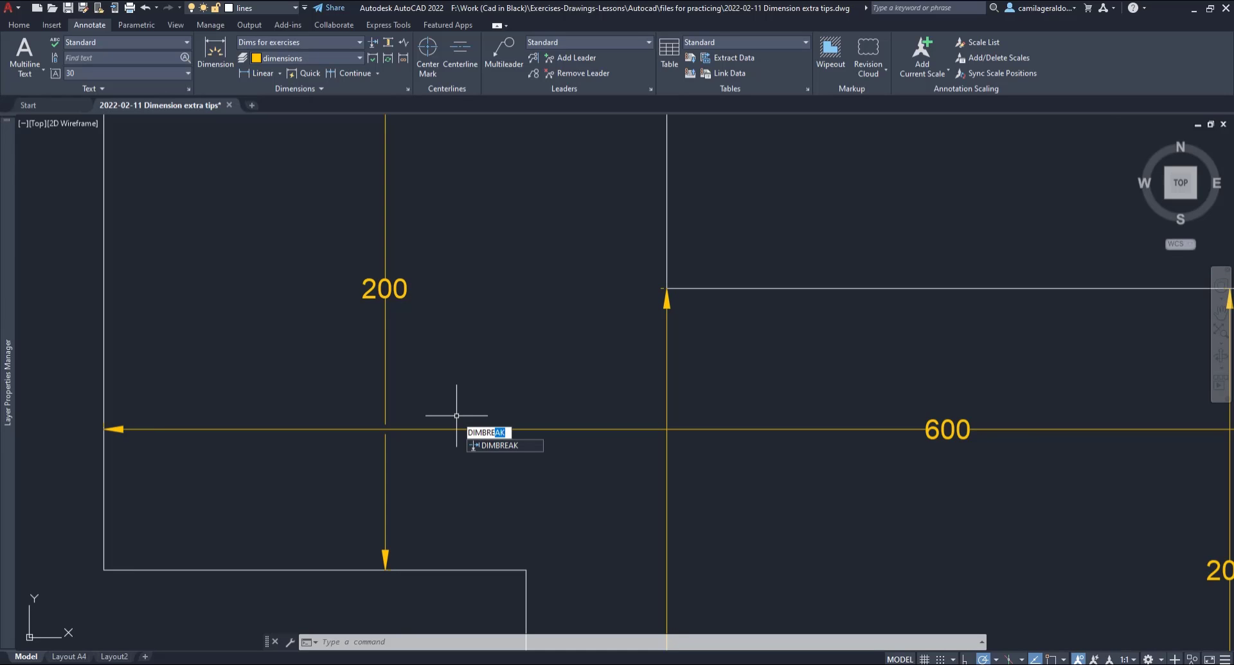
key("Return")
scroll(579, 360, "down", 2)
left_click(728, 320)
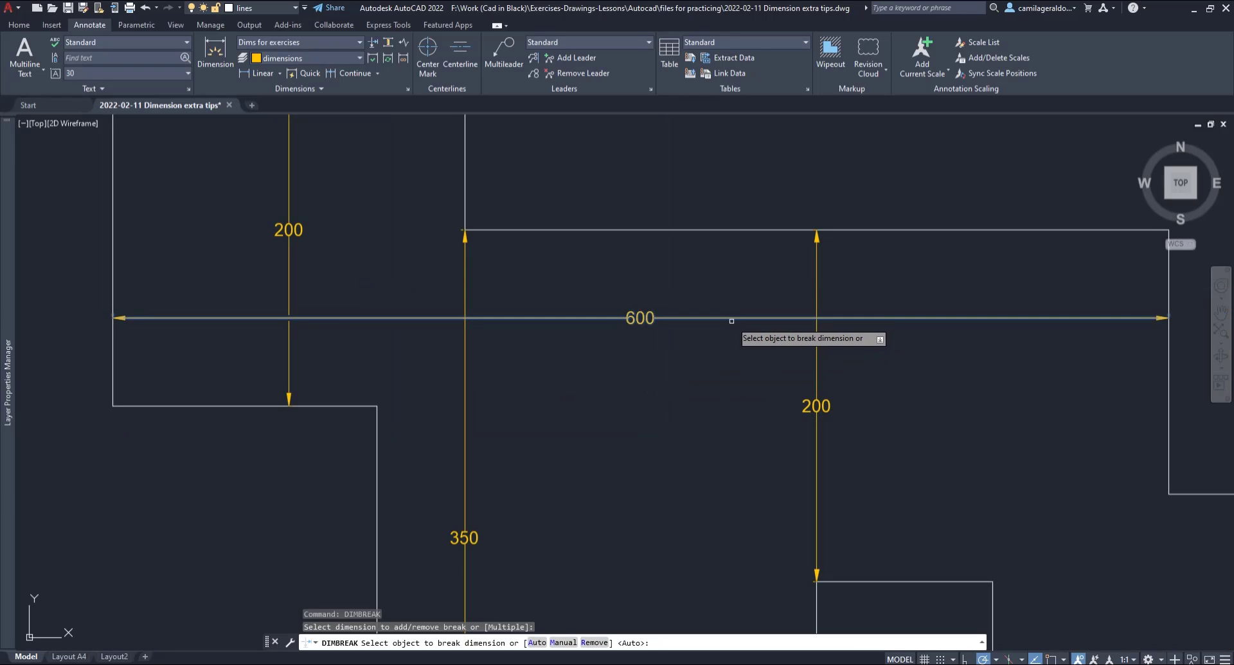
key("Return")
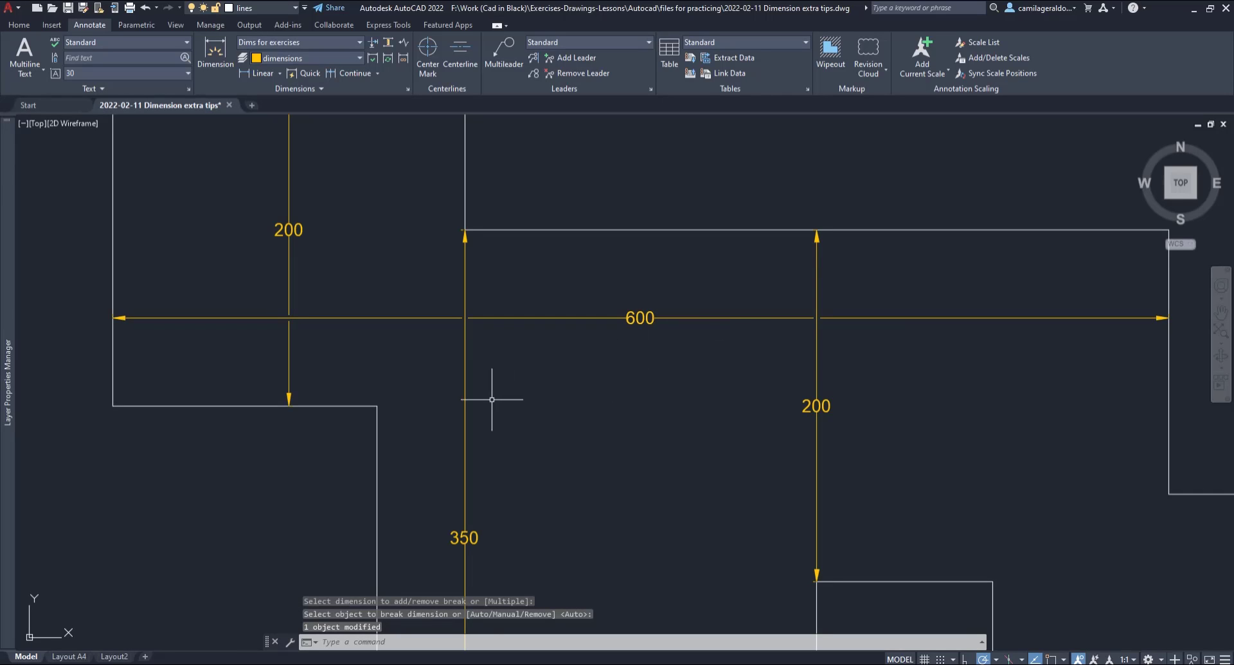
Step: Auto-break the 450 dimension wherever the three overlapping circles cross it
scroll(408, 336, "down", 4)
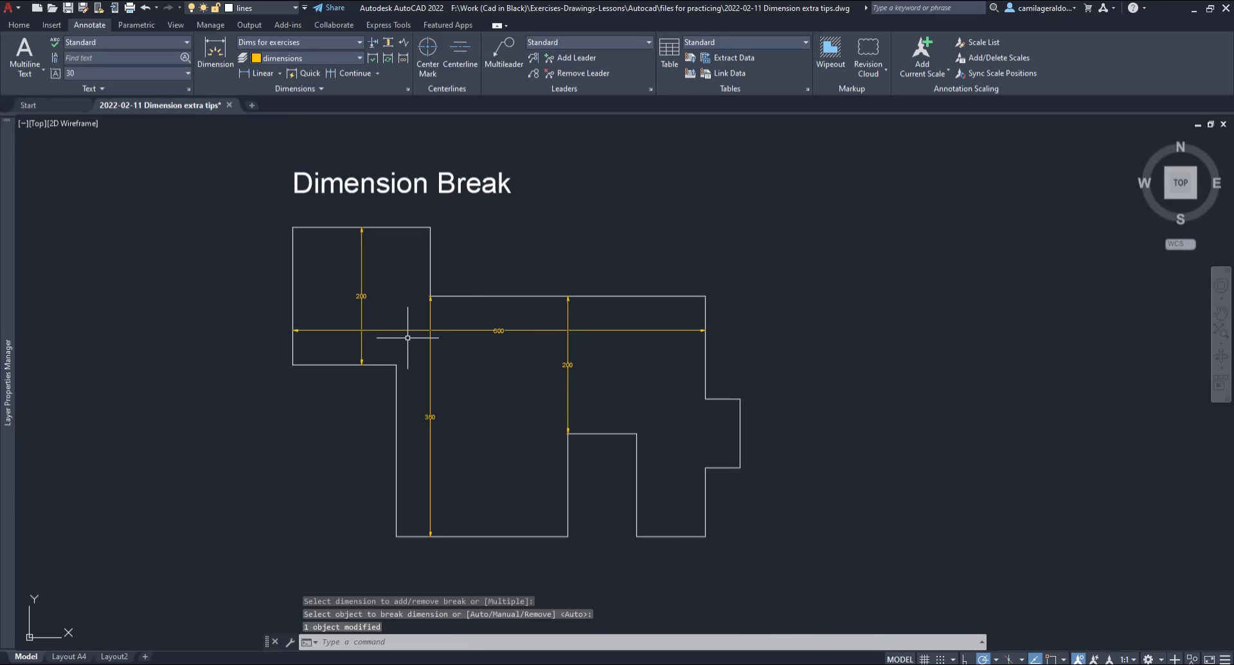
mouse_move(1044, 390)
middle_mouse_down()
mouse_move(325, 380)
mouse_move(67, 391)
middle_mouse_up()
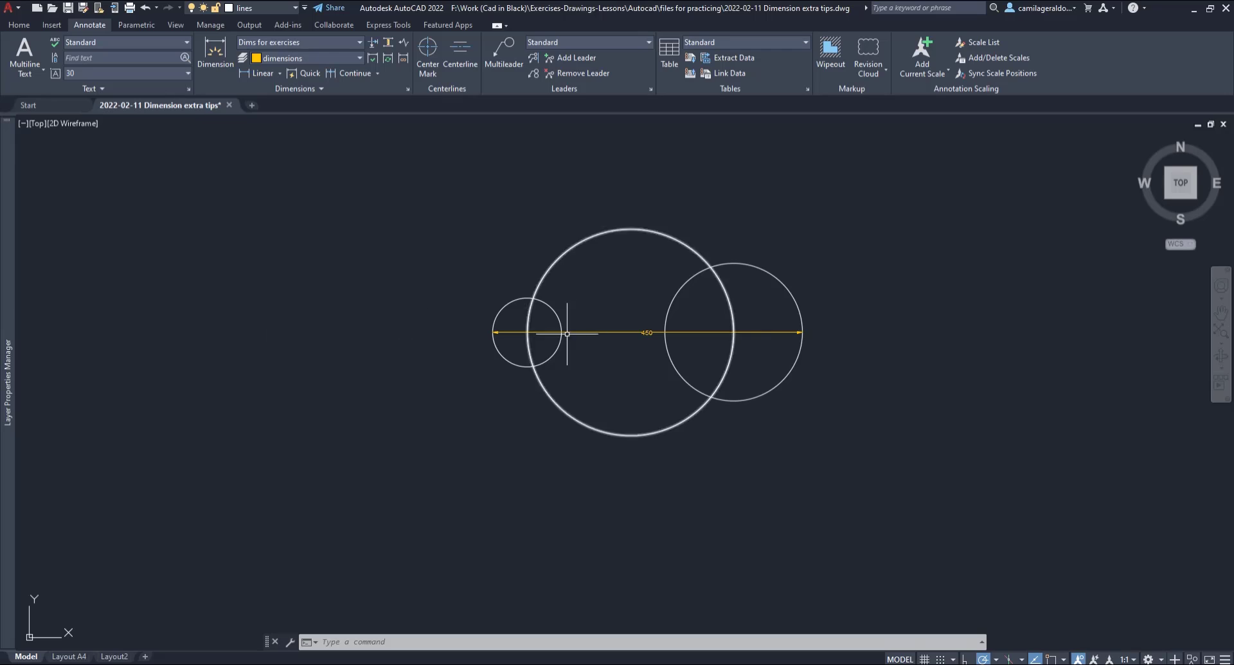
scroll(650, 331, "up", 2)
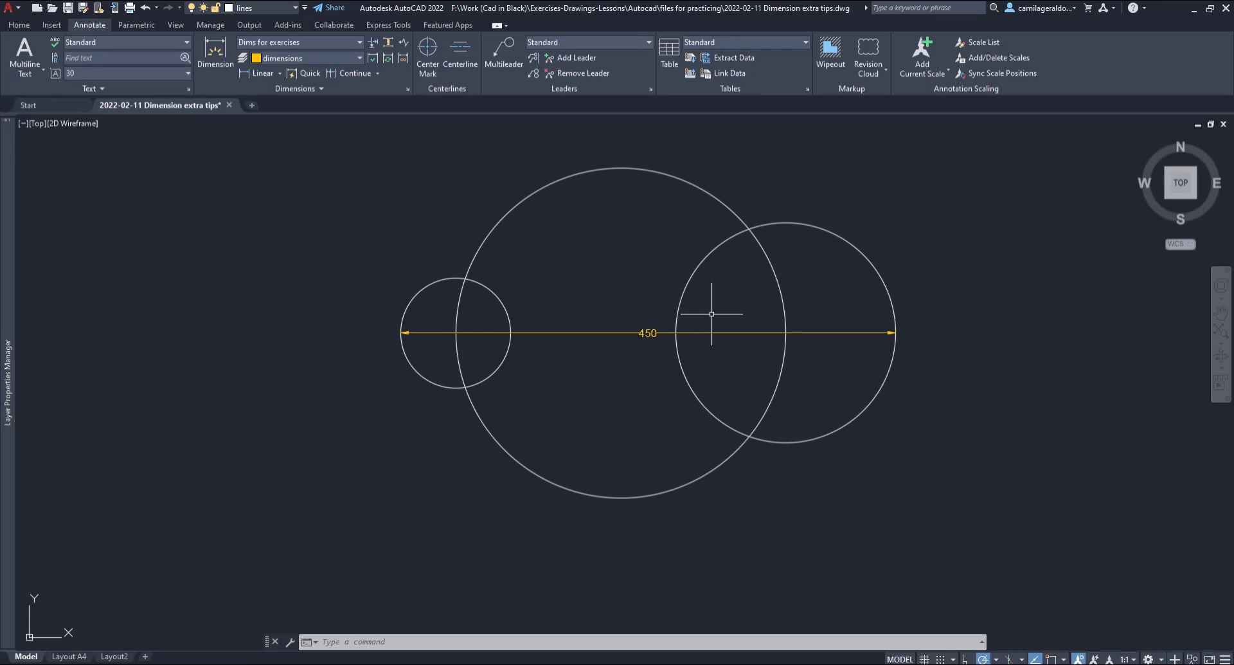
type("DIMBREAK")
key("Return")
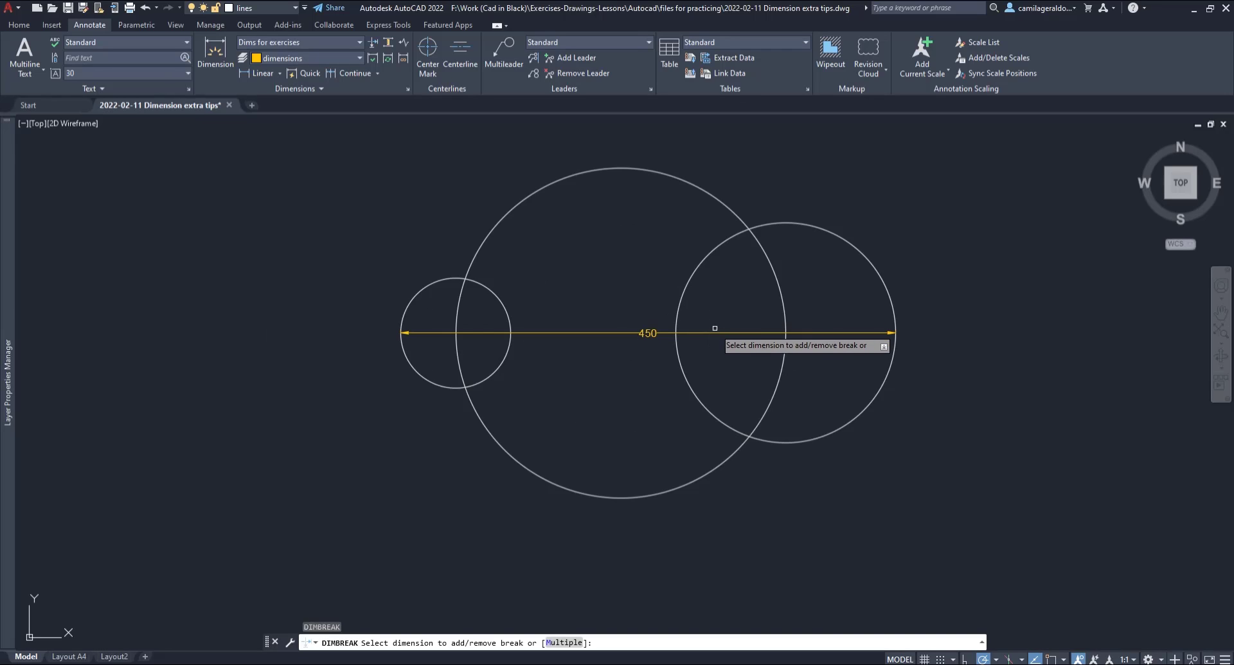
left_click(715, 333)
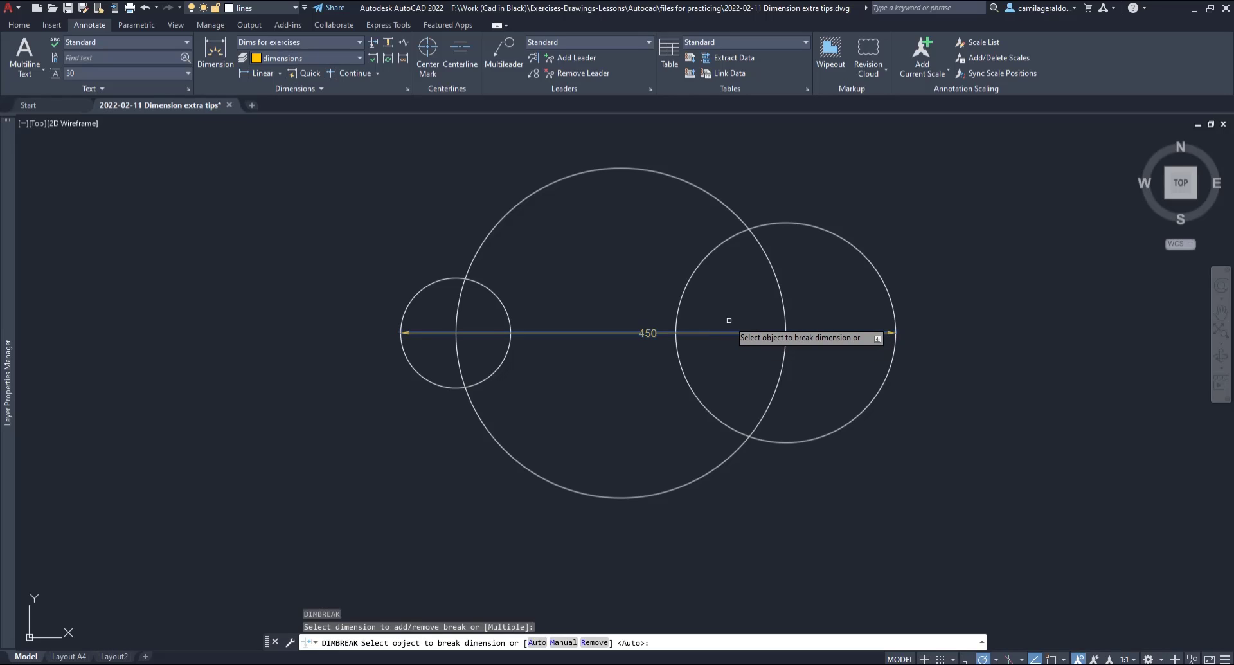
key("Return")
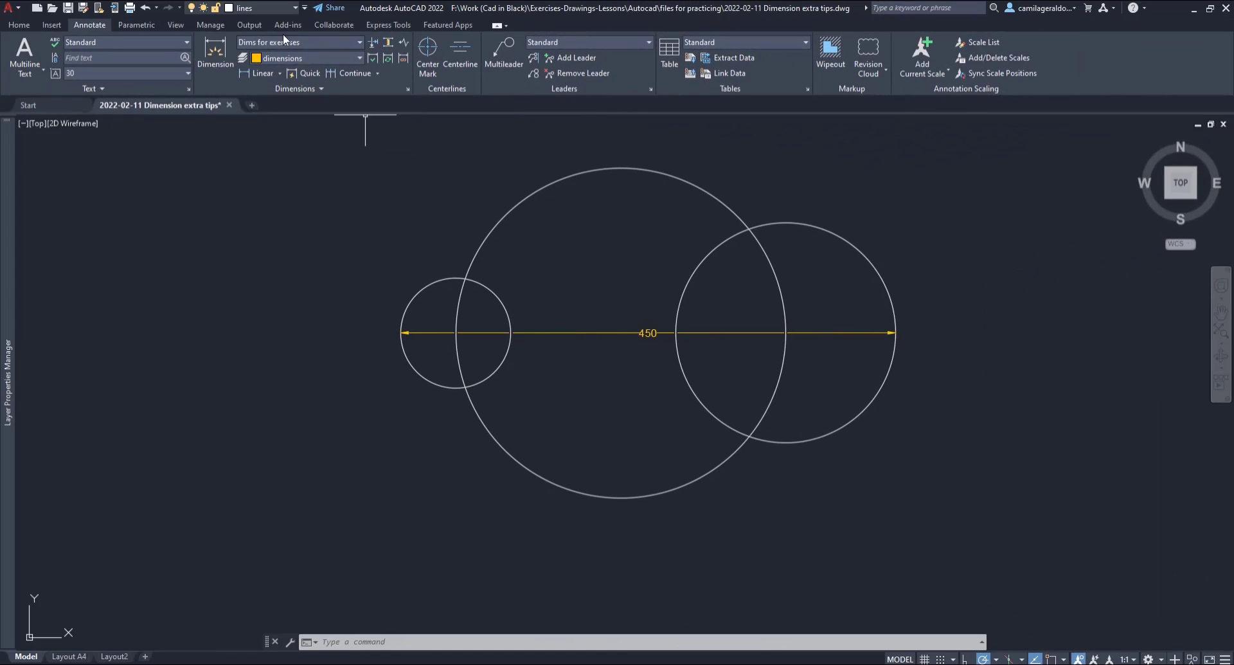
Step: Set the Dims for exercises style's Break size to 10 in the Dimension Style Manager
left_click(407, 88)
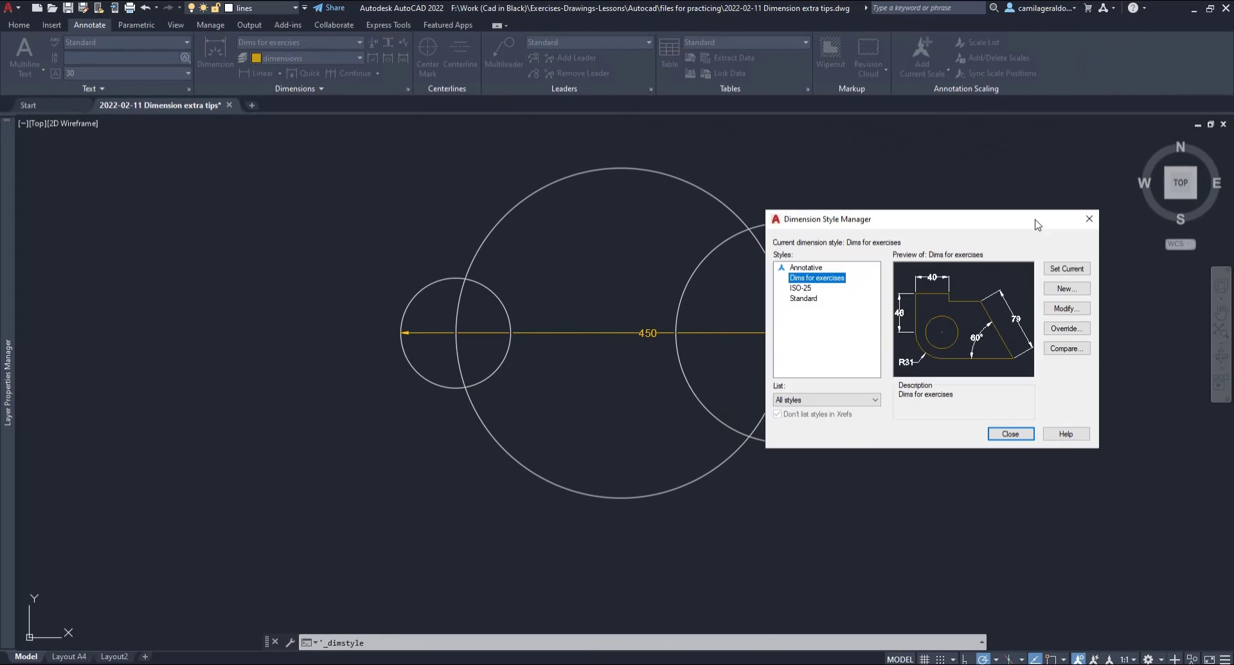
left_click(1085, 315)
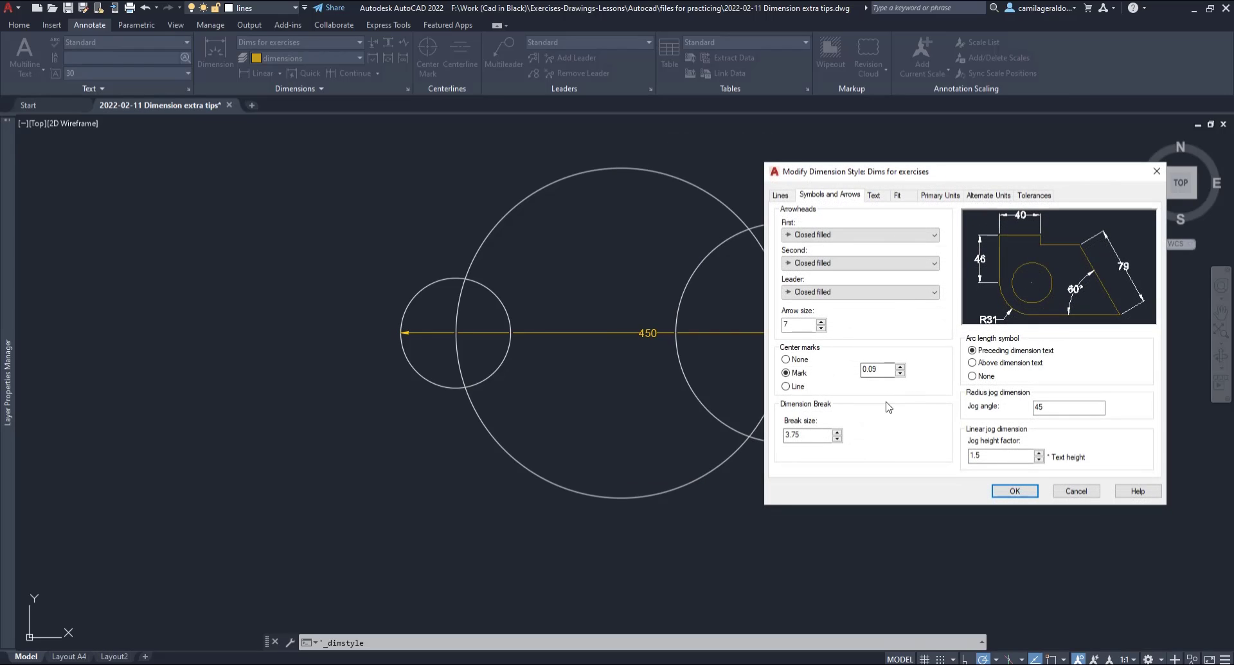
left_click_drag(803, 434, 767, 434)
type("10")
key("Home")
left_click(1011, 491)
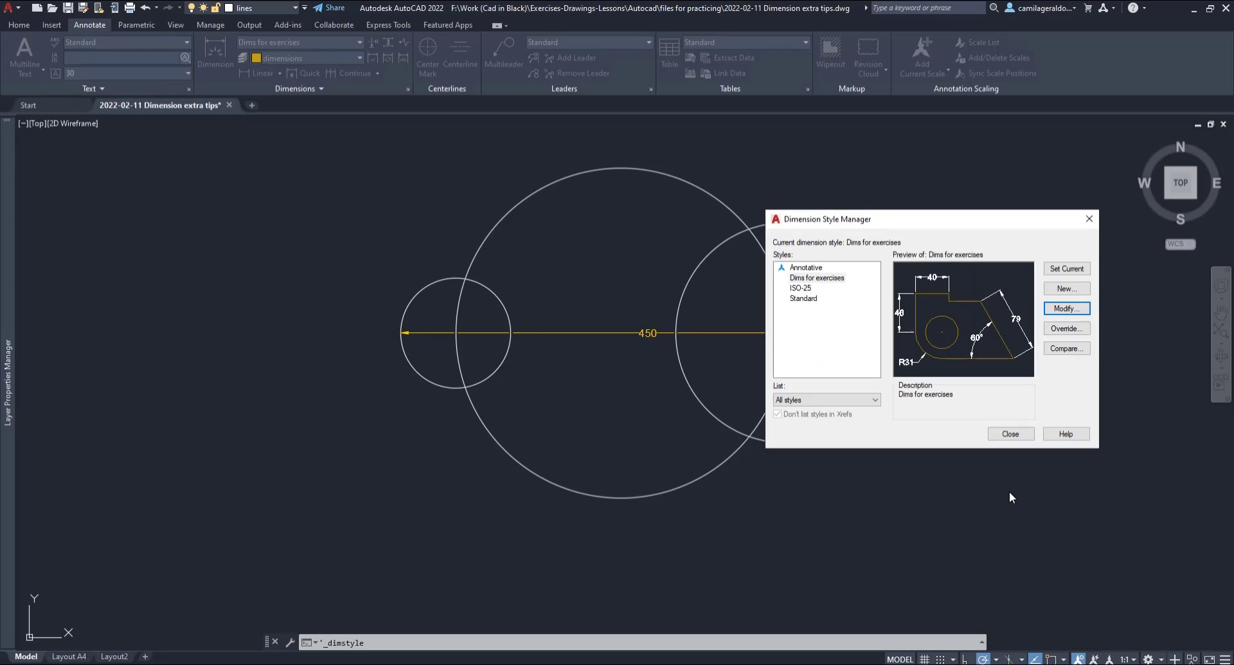
left_click(1012, 433)
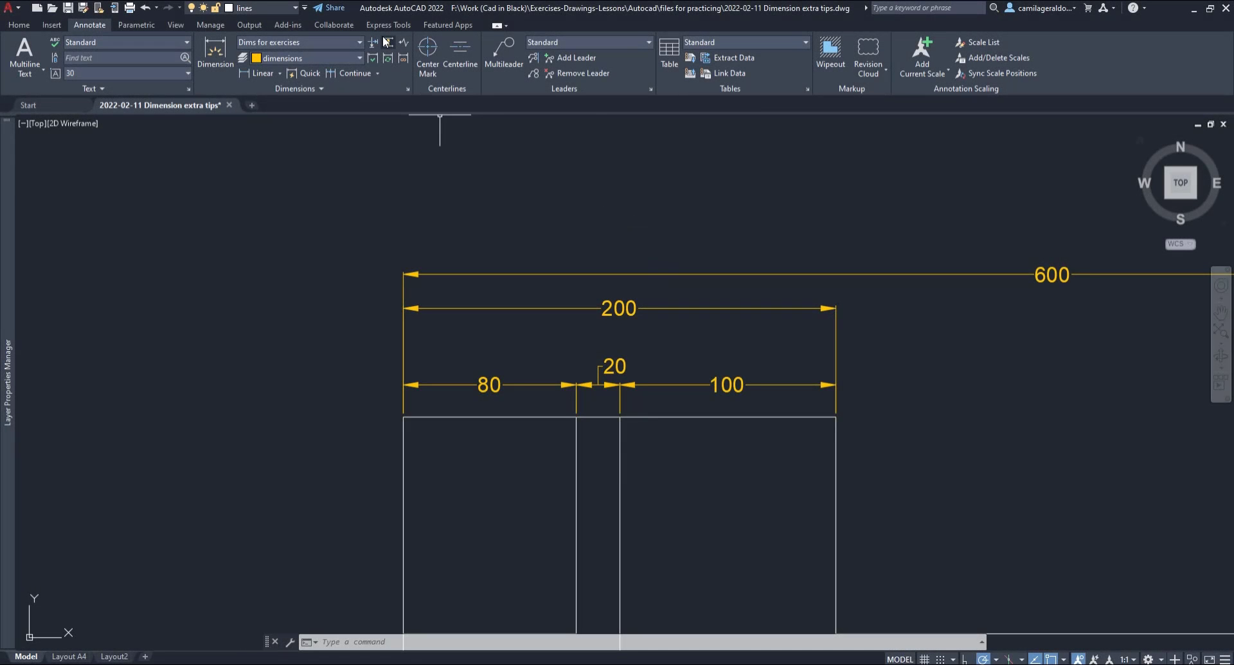
Step: Auto-space the 200 dimension above the 80 dimension as base using DIMSPACE
left_click(389, 43)
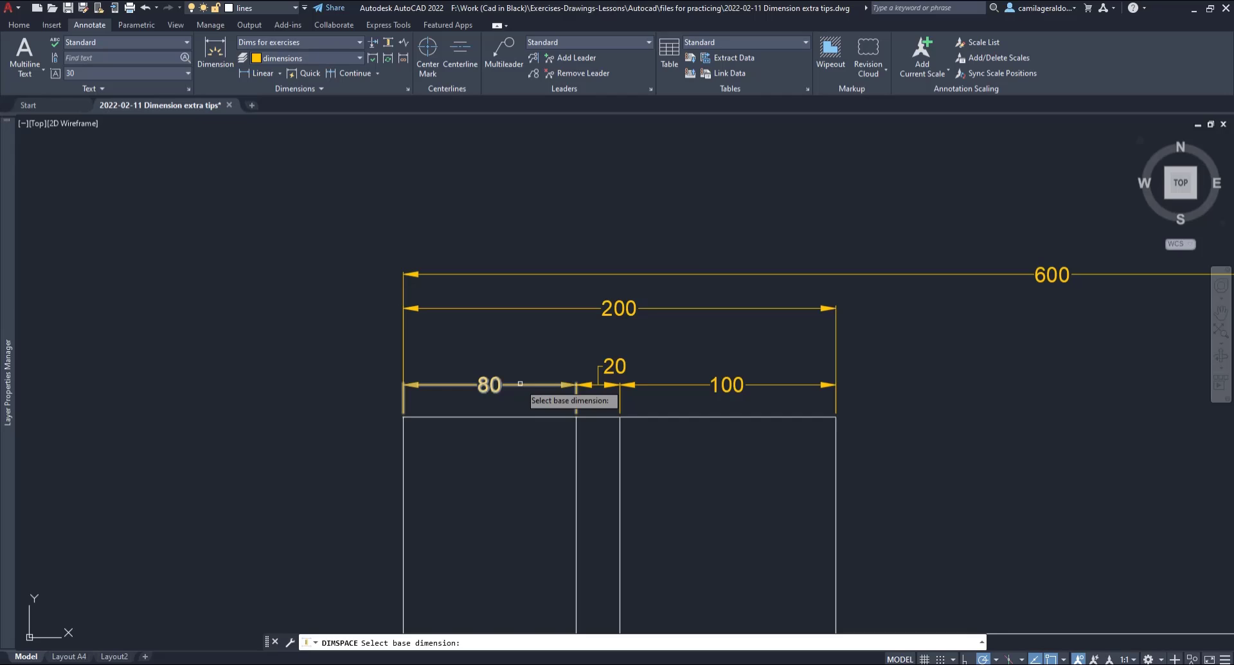
left_click(520, 383)
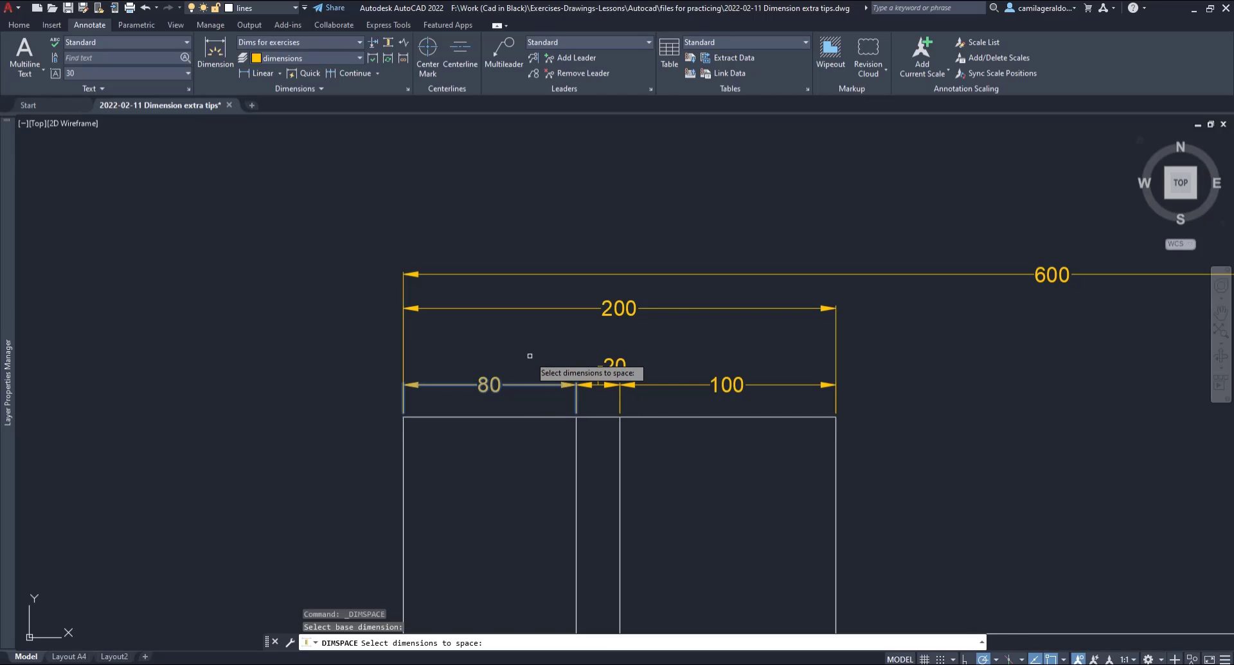
left_click(542, 308)
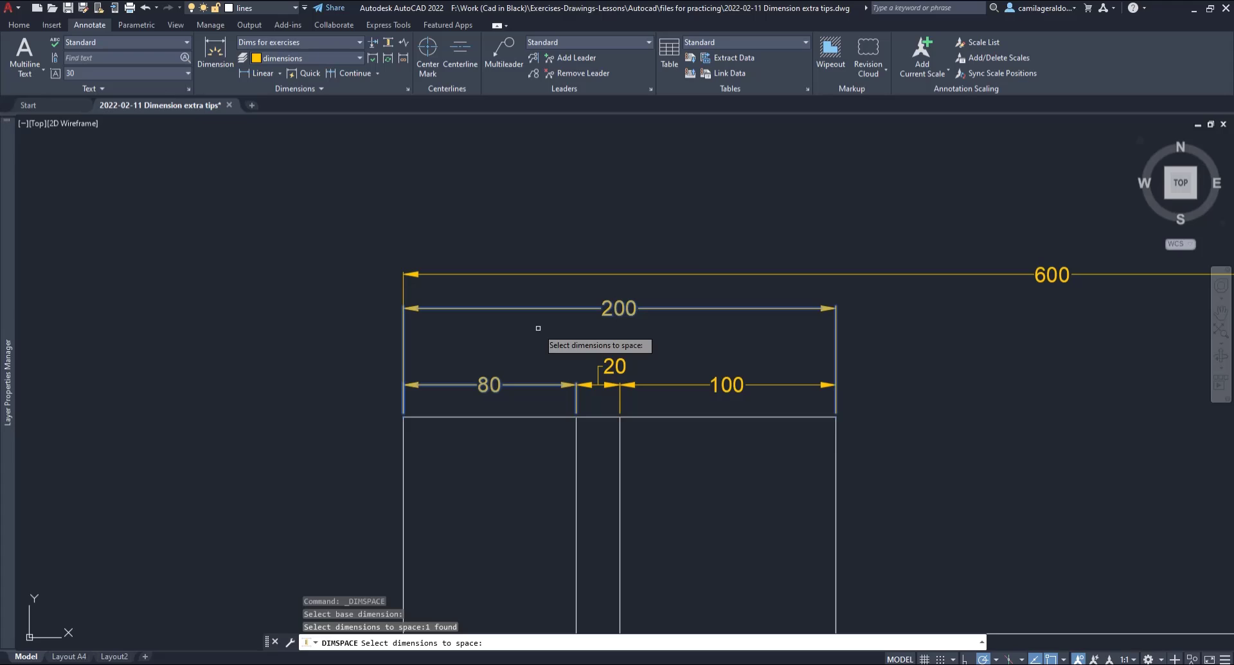
key("Return")
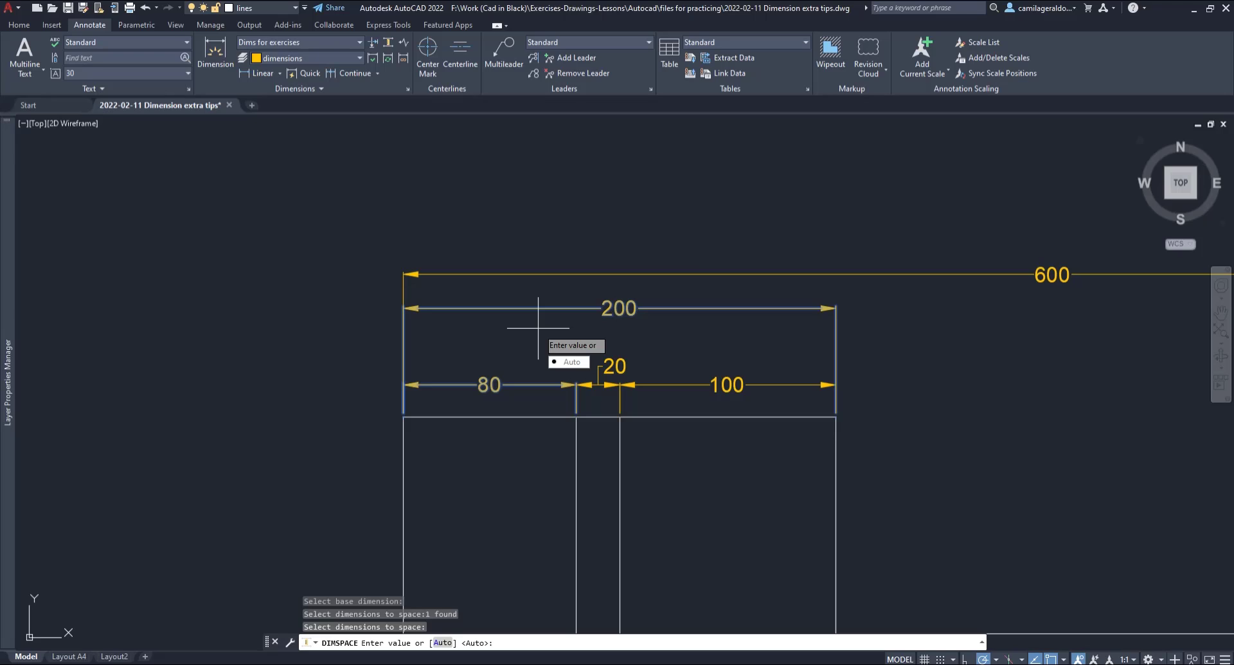
key("Return")
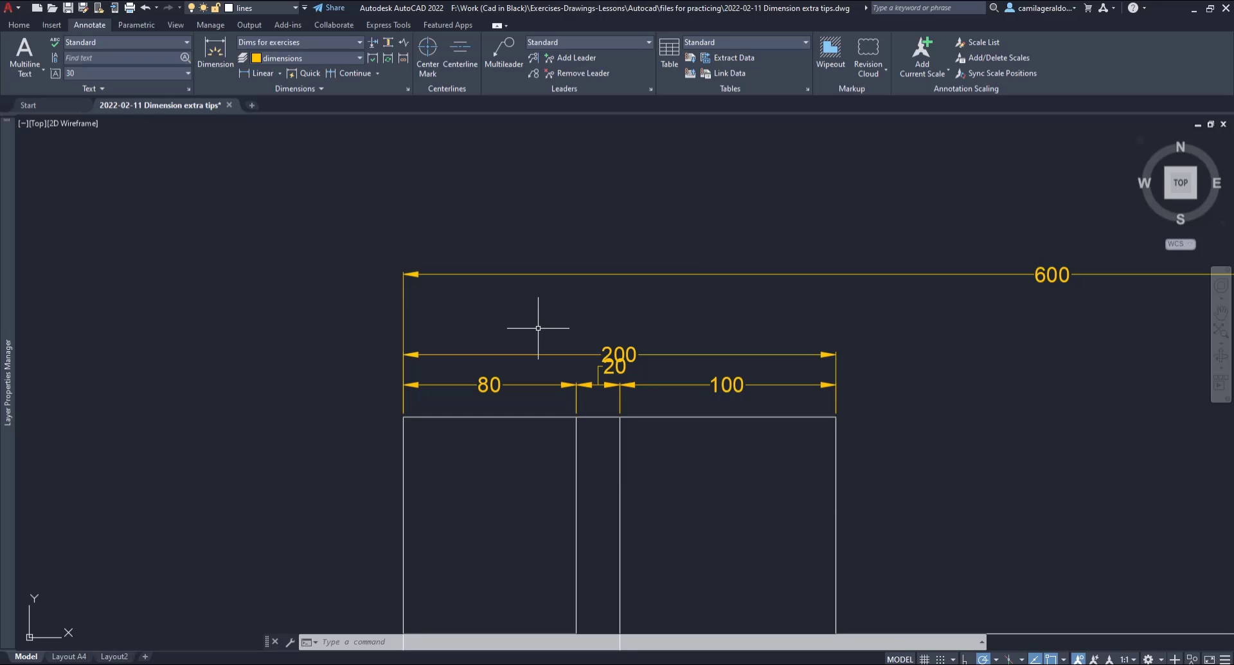
Step: Undo the last spacing, then auto-space both the 200 and 600 dimensions above the 80 base
key("ctrl+z")
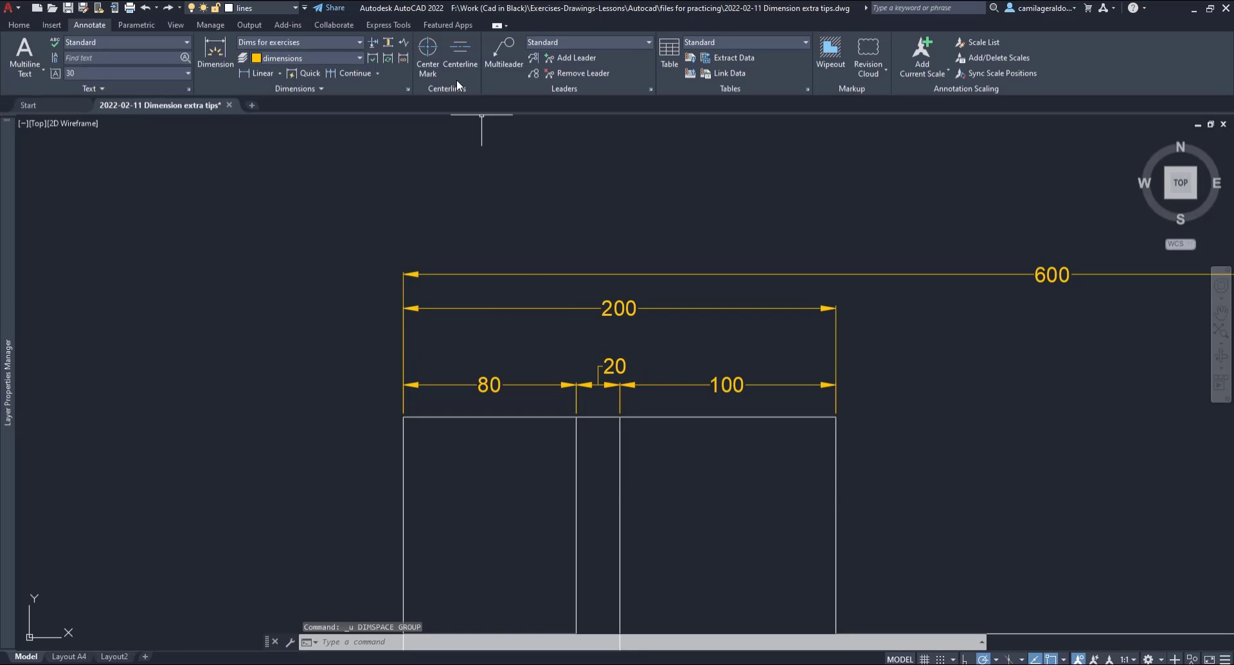
left_click(388, 43)
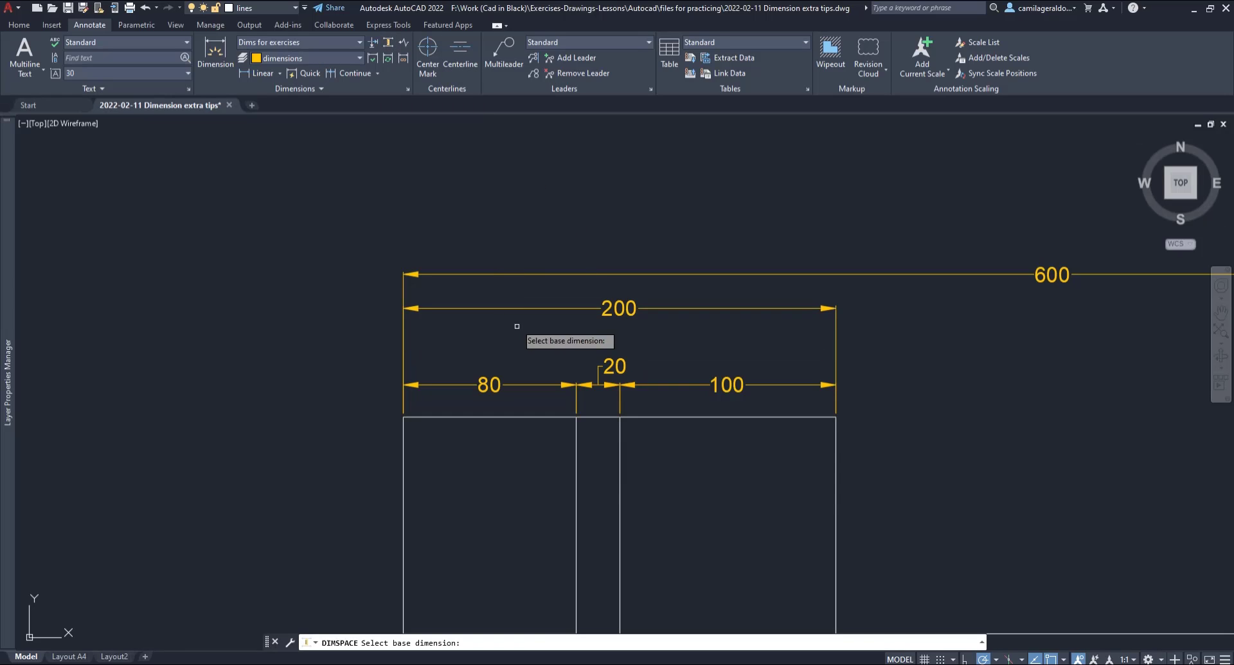
left_click(527, 384)
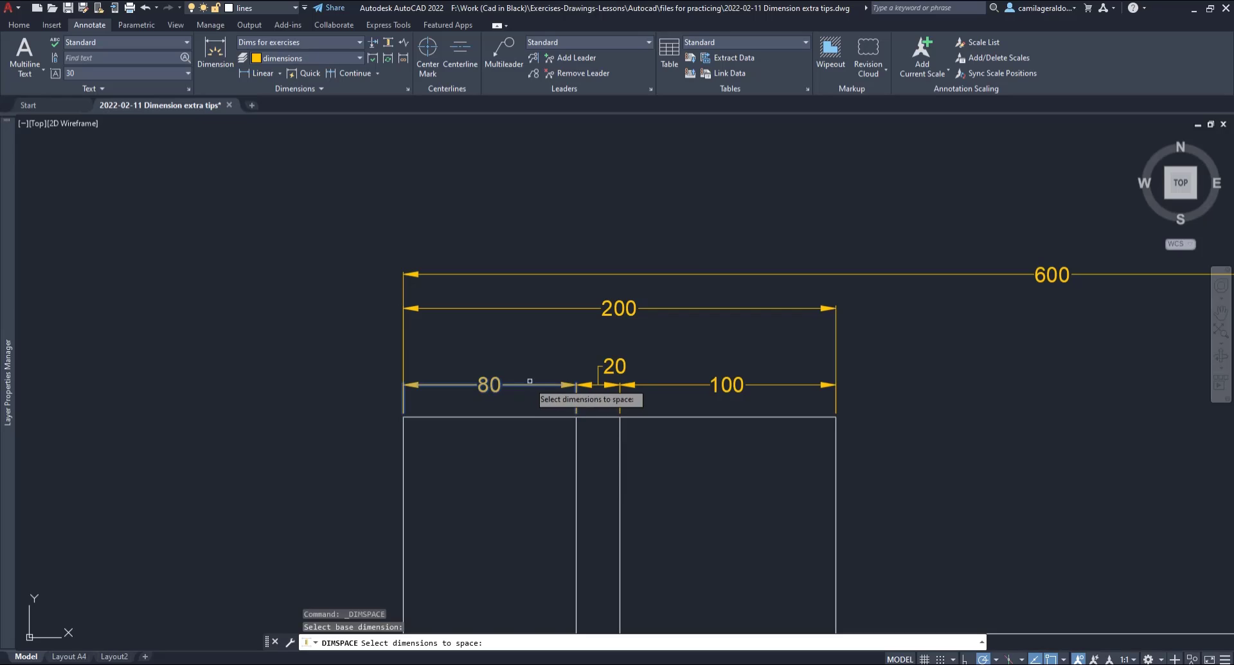
left_click(534, 308)
left_click(538, 276)
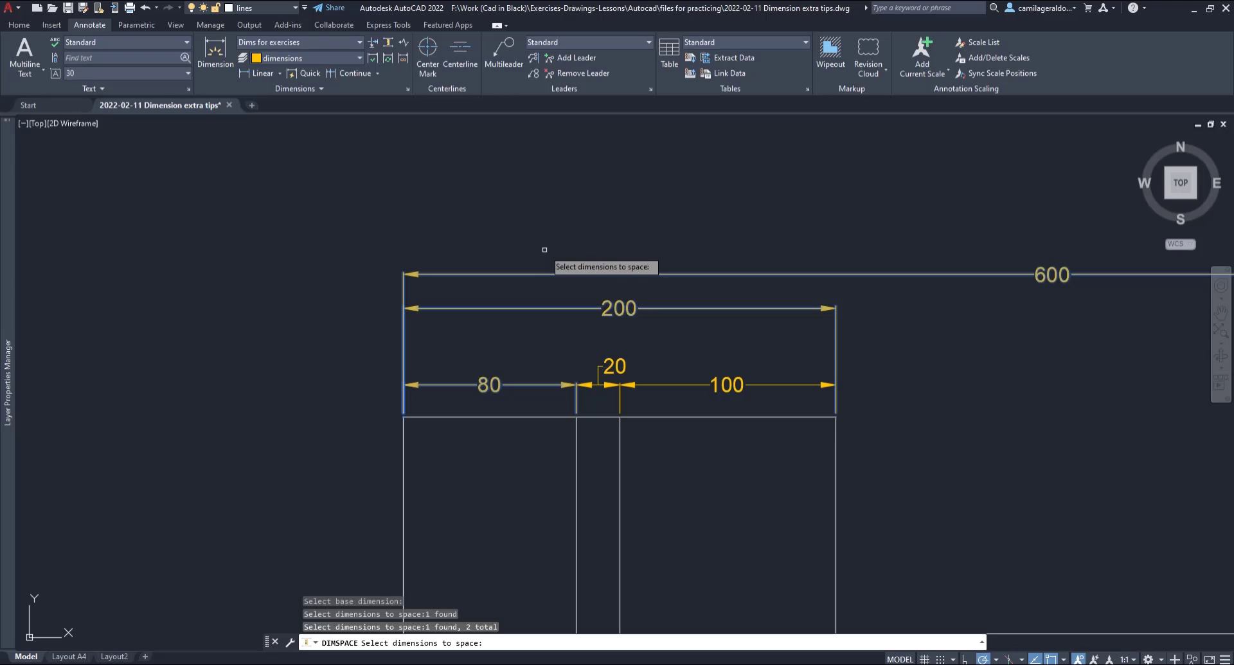
key("Return")
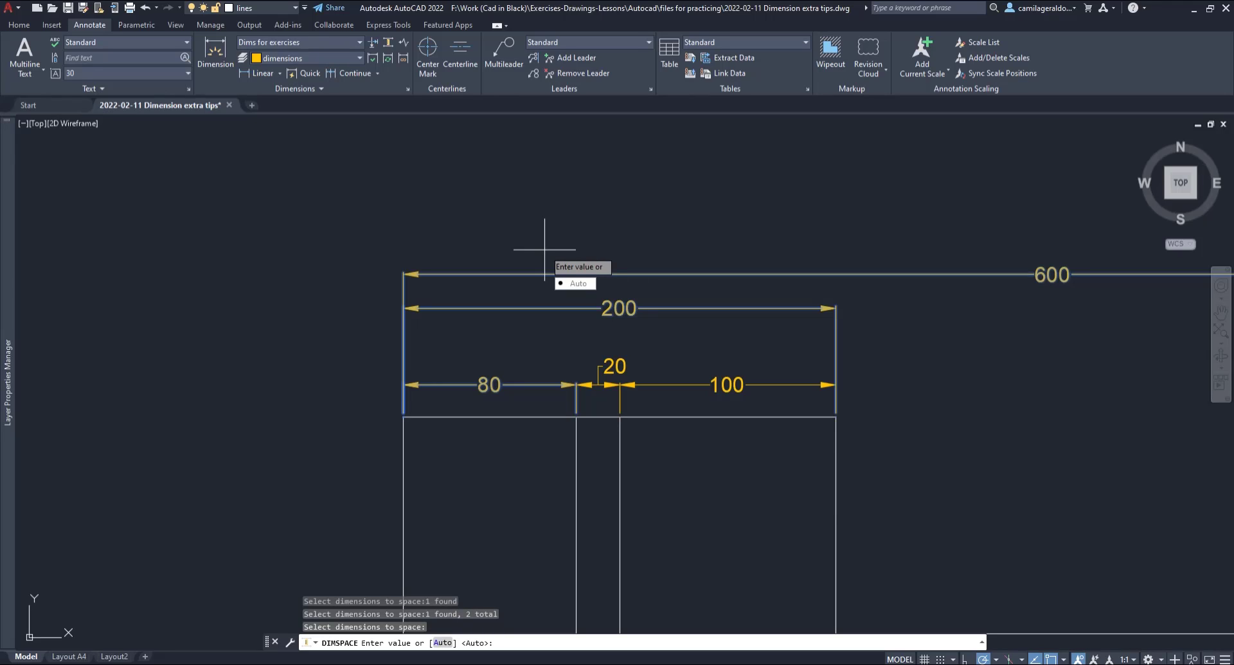
key("Return")
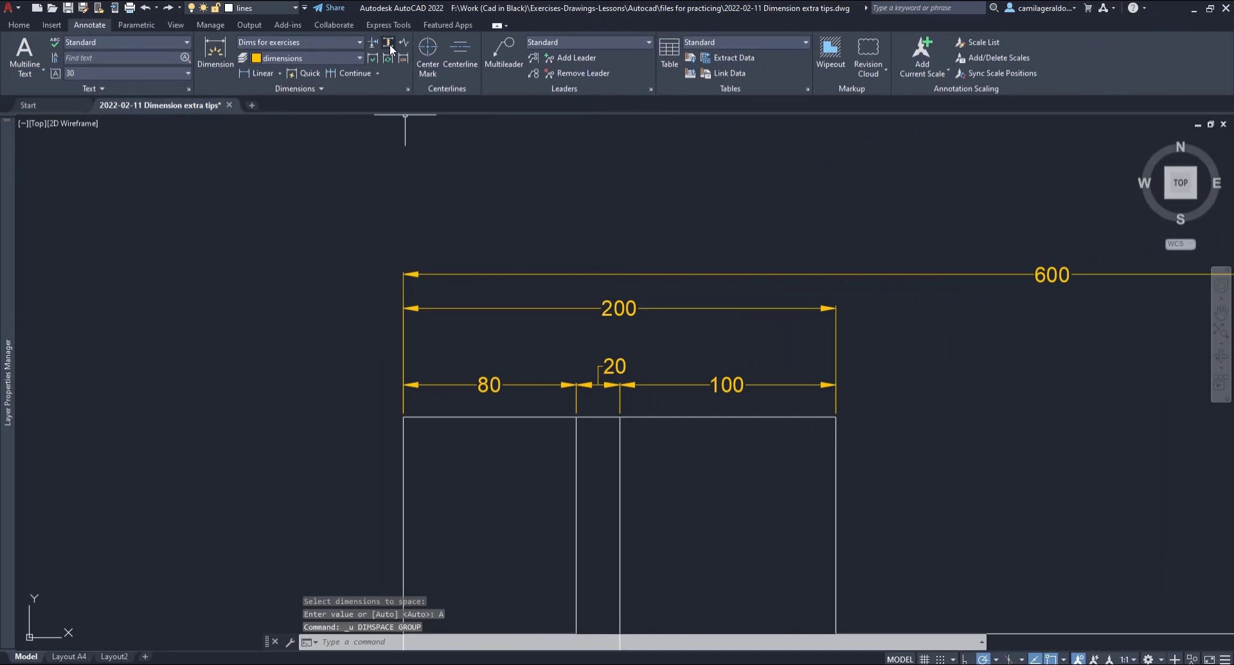
Step: Re-space the stacked dimensions at 30 units using the 80 dimension as base
left_click(388, 42)
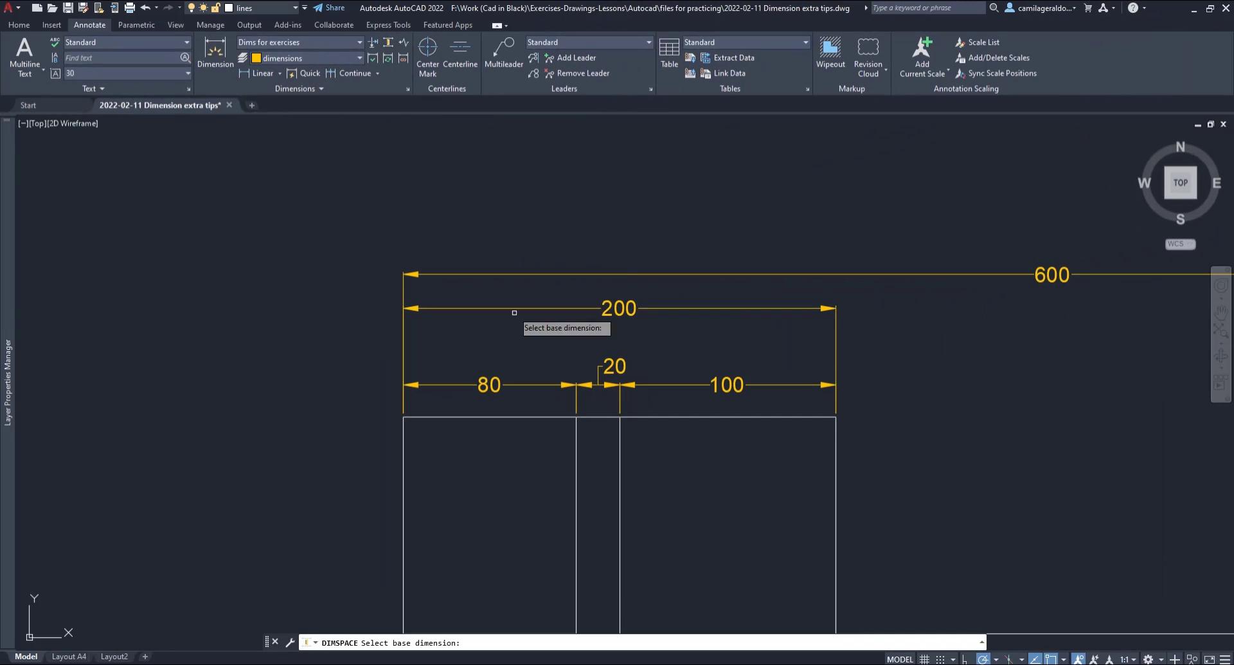
left_click(537, 385)
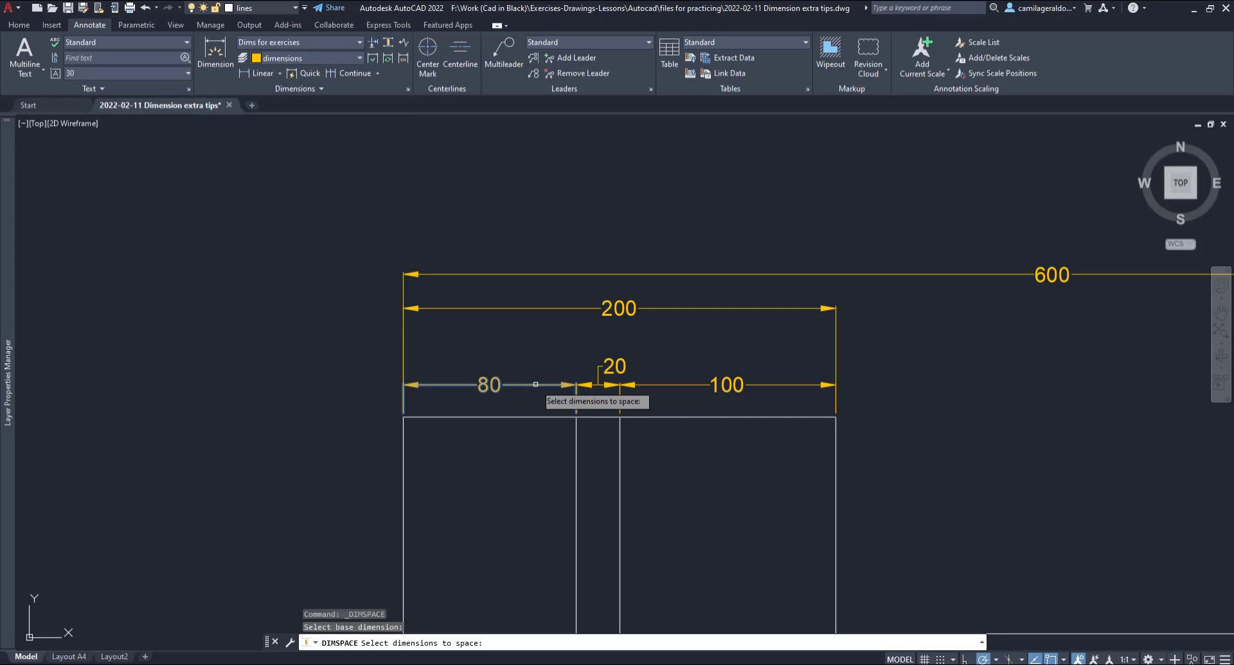
left_click(533, 308)
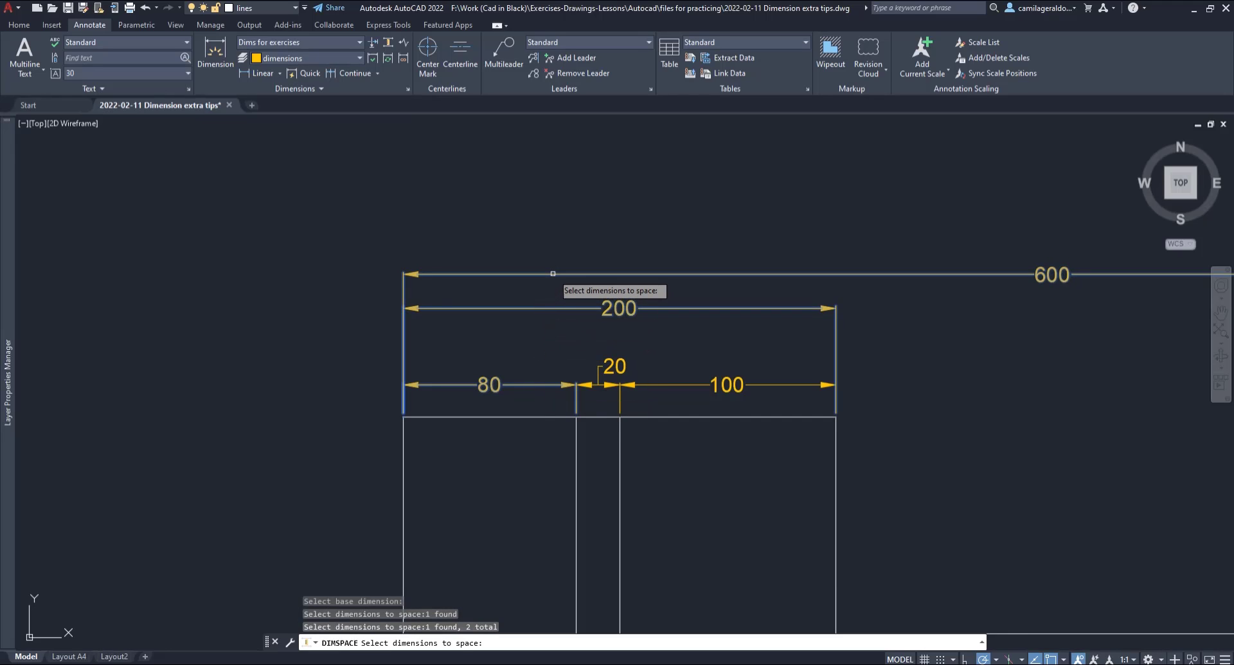
key("Return")
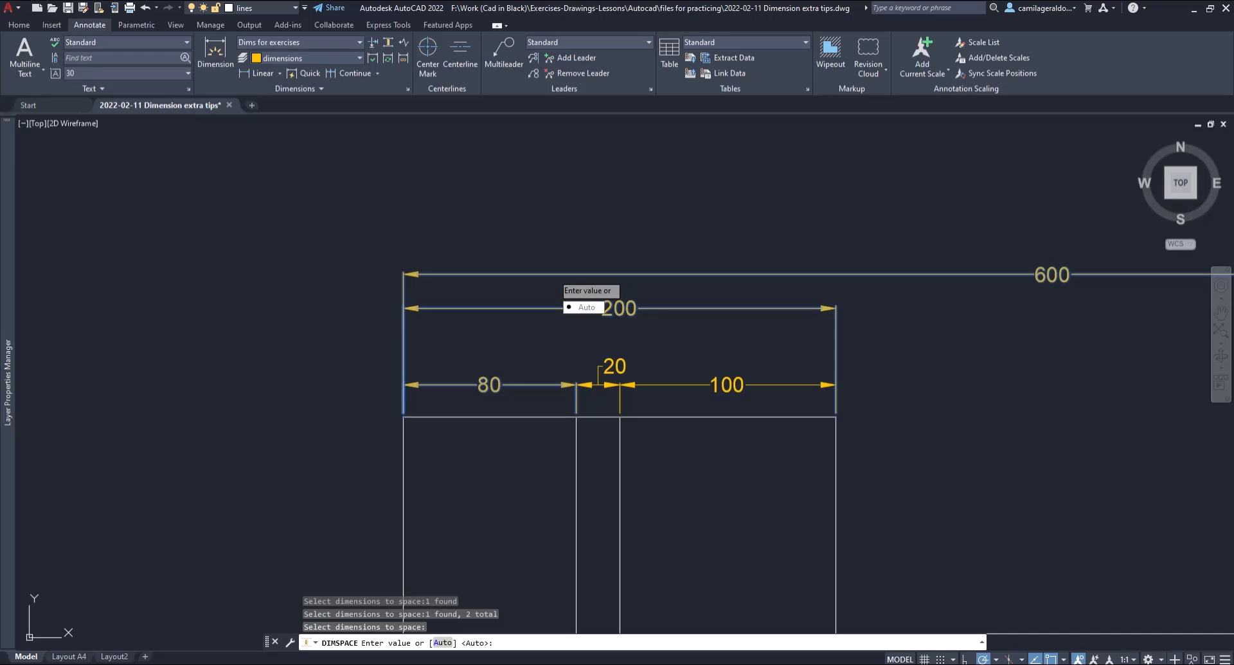
type("30")
key("Return")
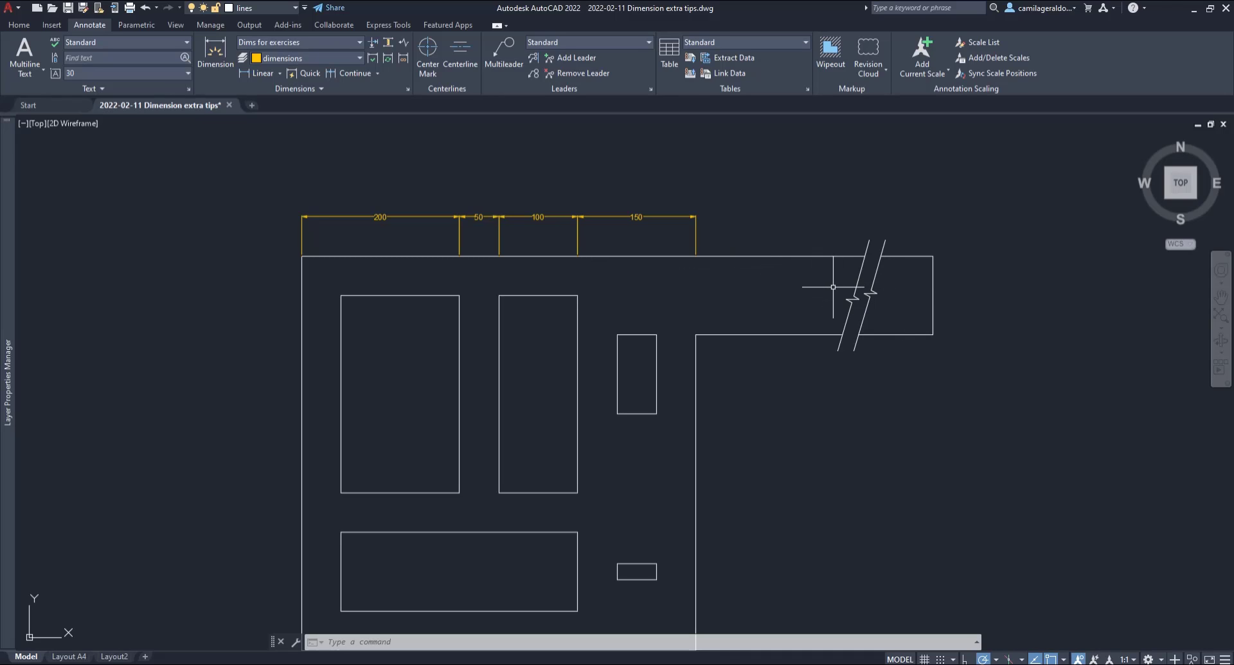
Step: Zoom in on the 200, 50, 100 and 150 dimension chain along the jogged outline's top edge
scroll(797, 265, "up", 2)
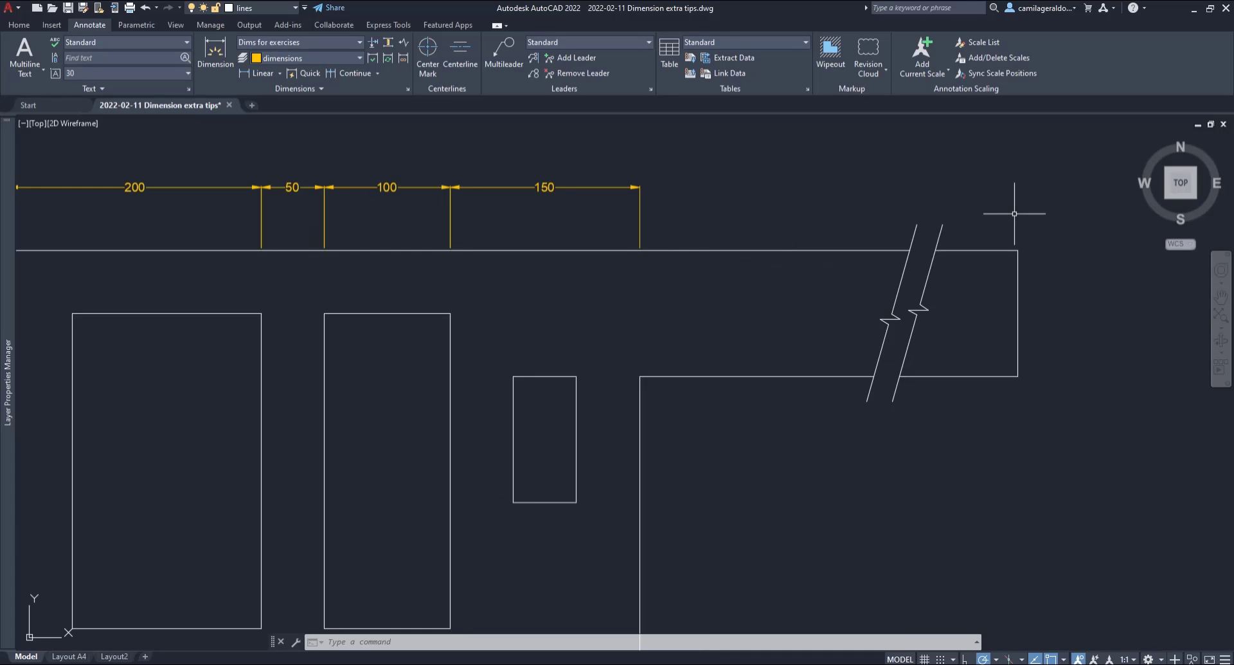
Step: Continue the chain from the 150 dimension with a 300 dimension ending at the outline's right corner
left_click(343, 76)
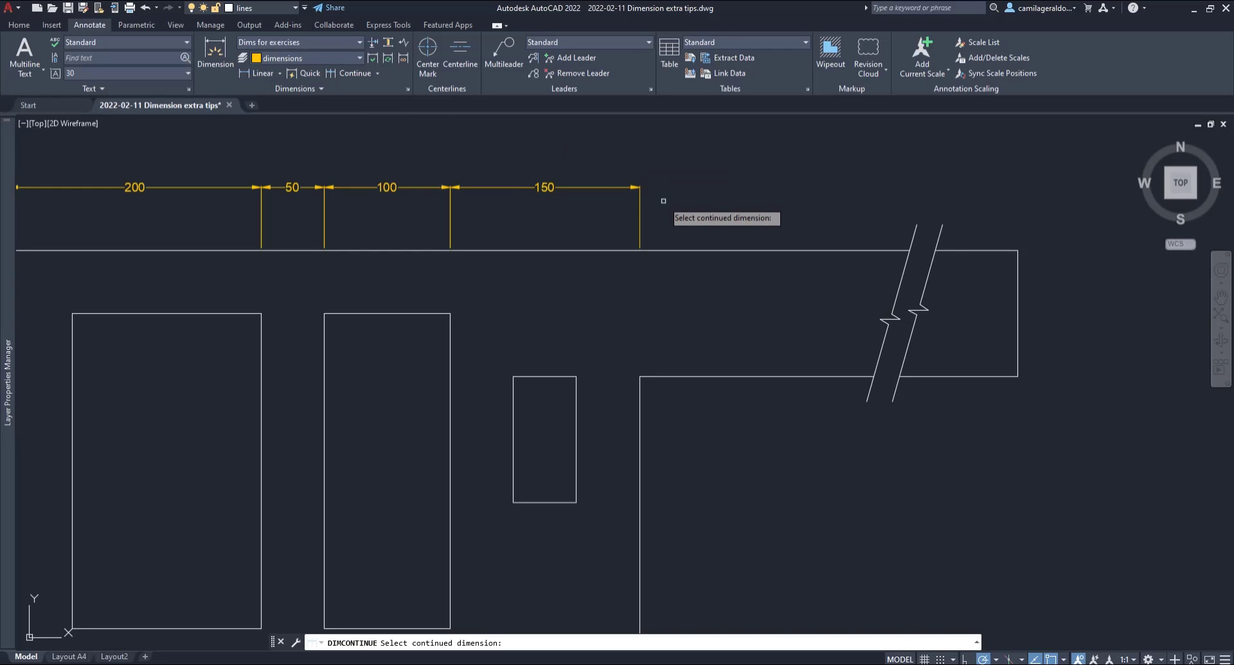
left_click(640, 196)
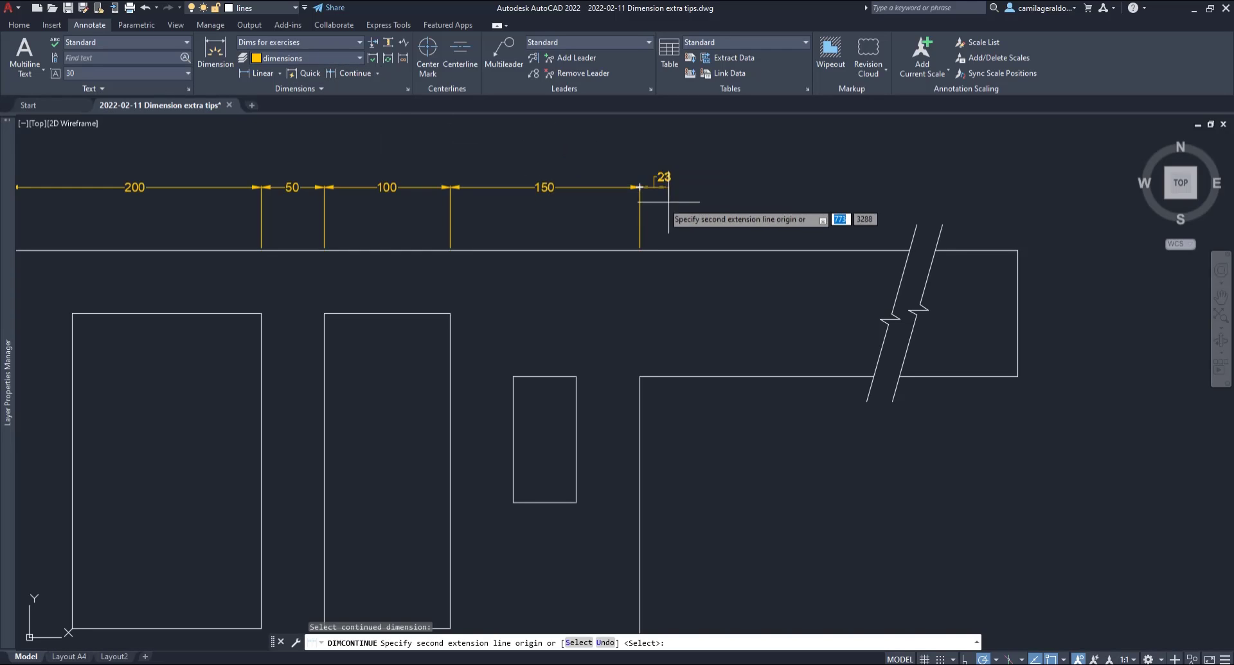
left_click(1017, 249)
key("Escape")
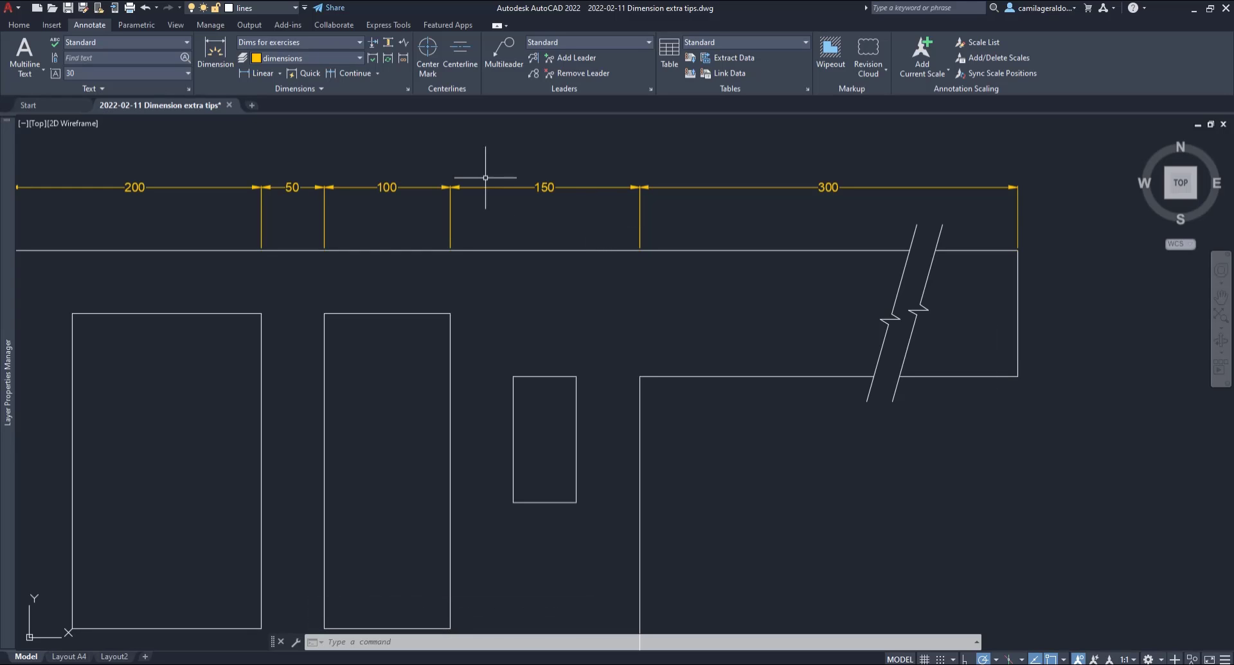
Step: Add a jog line to the 300 dimension near its right end
left_click(404, 43)
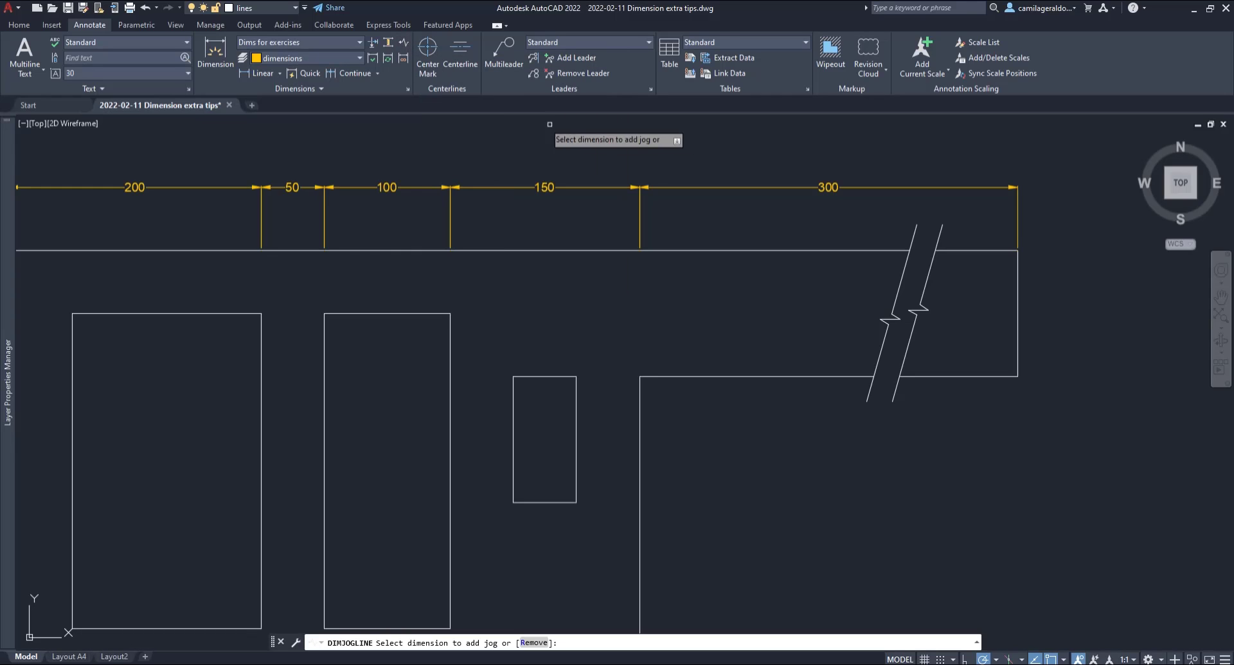
left_click(696, 187)
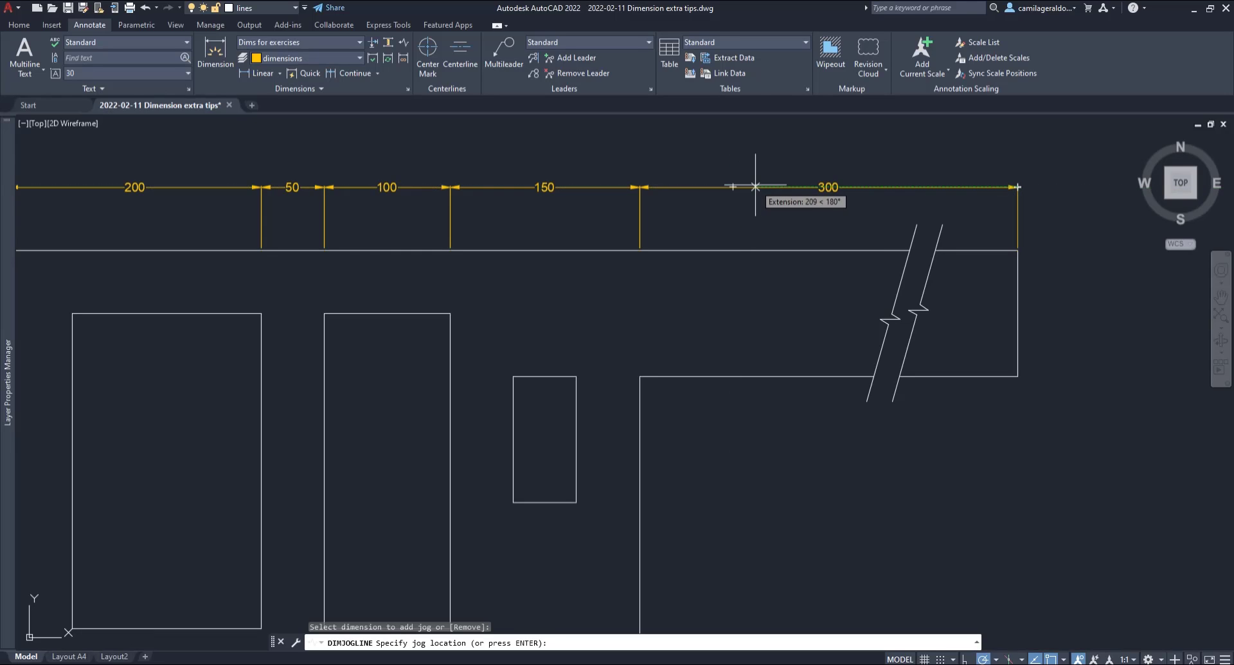
left_click(923, 187)
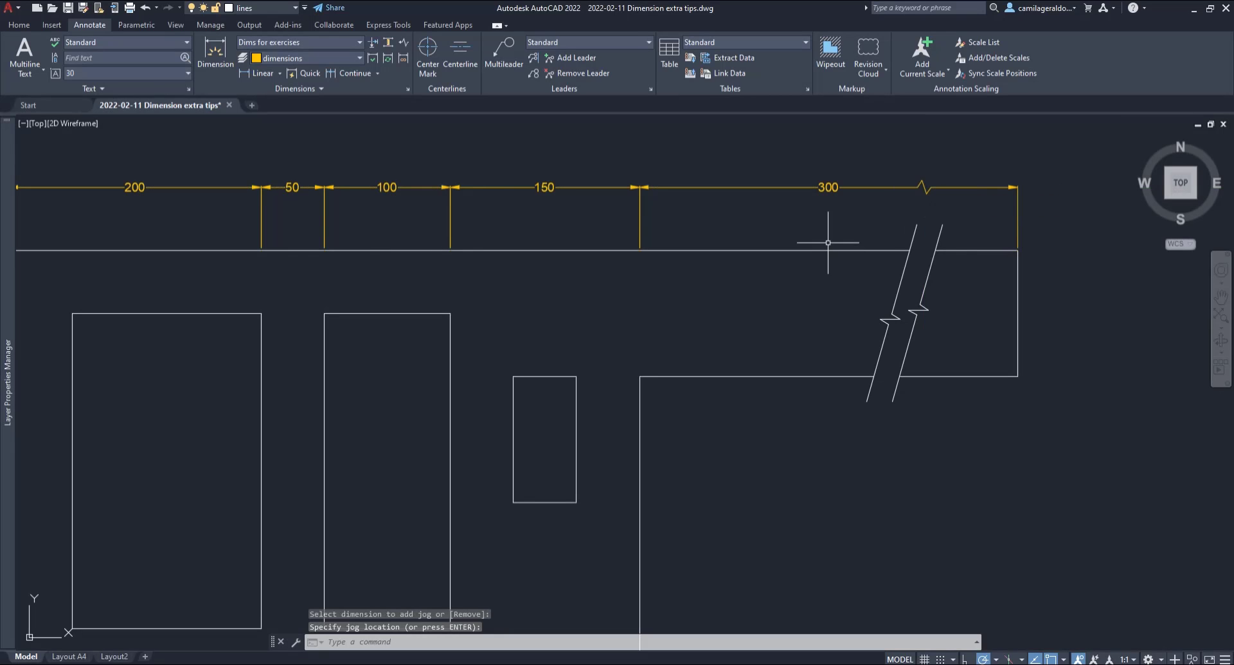
middle_click_drag(827, 223, 748, 258)
Step: Override the jogged 300 dimension's text so it reads 1500
double_click(757, 220)
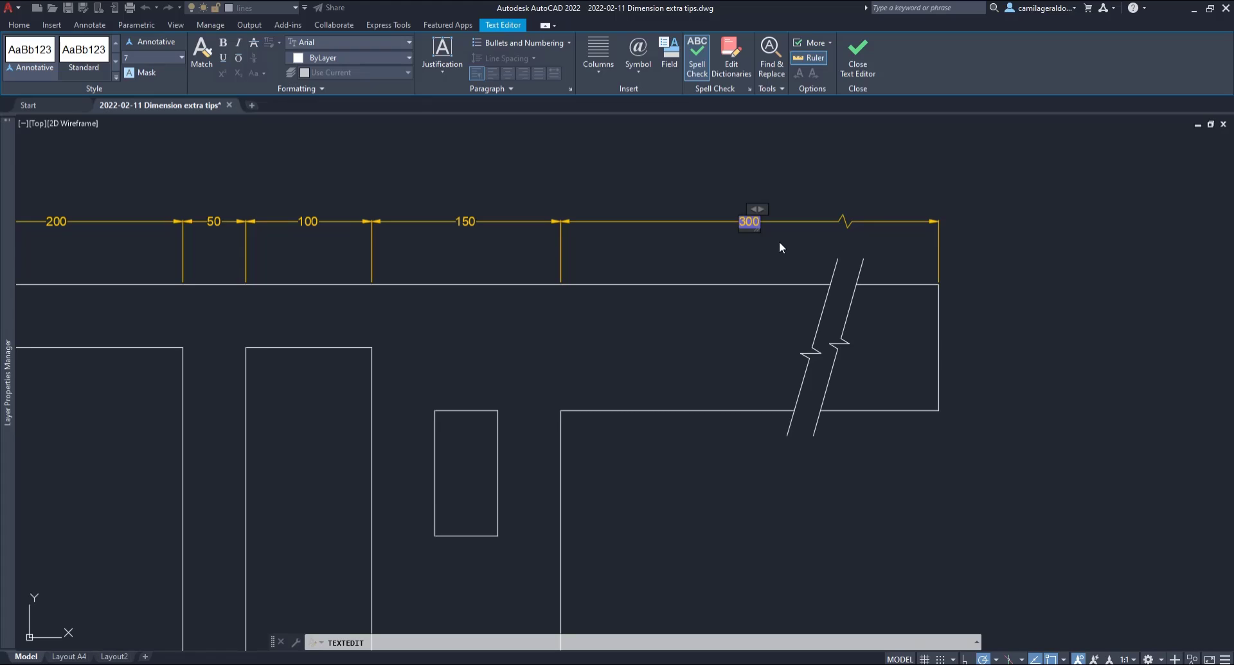
type("1500")
key("Delete")
left_click(785, 246)
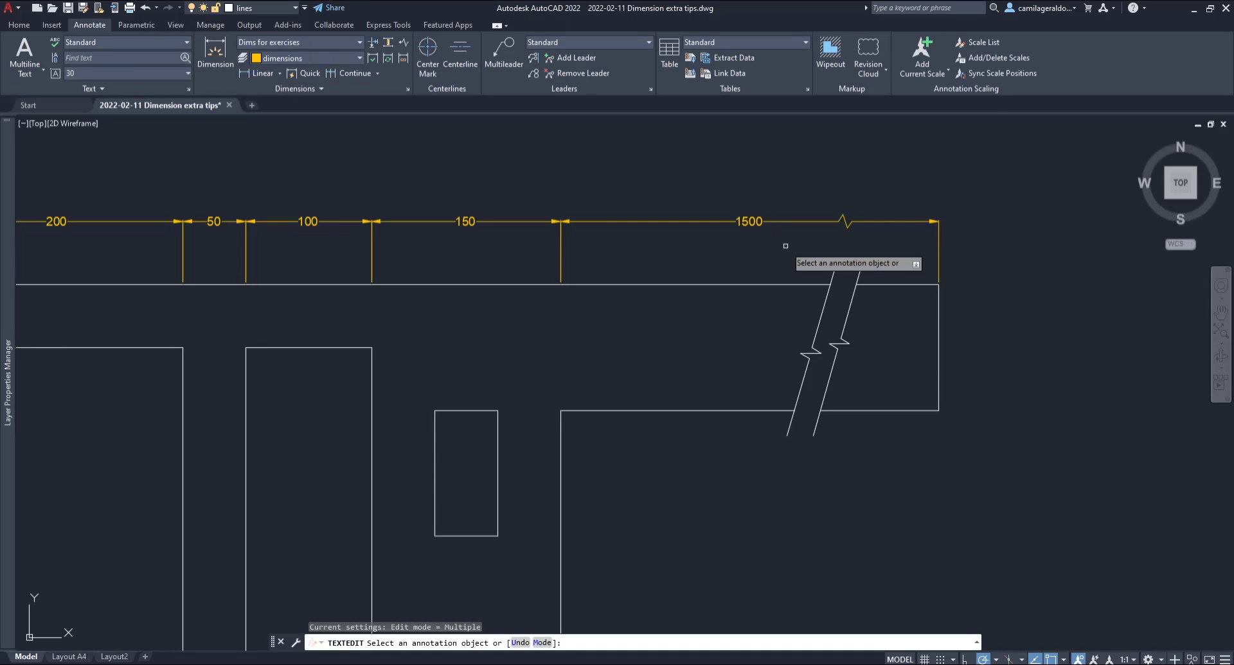
key("Return")
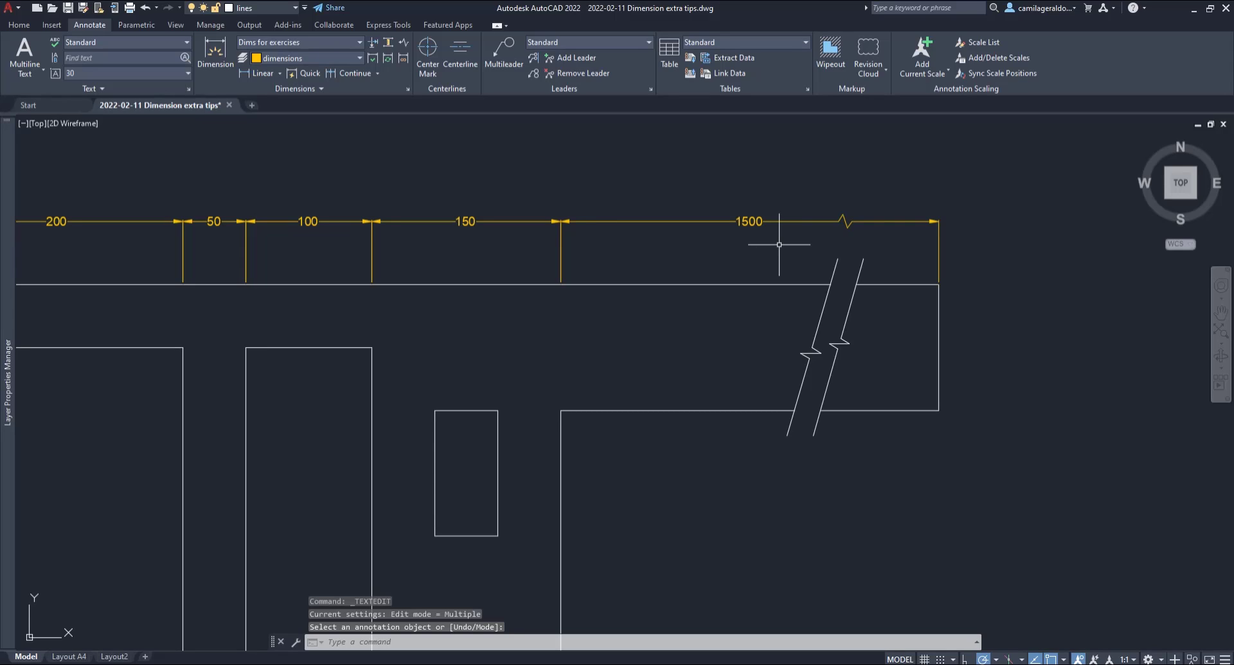
Step: Select the 1500 dimension and bring up its Quick Properties
left_click(785, 224)
right_click(788, 222)
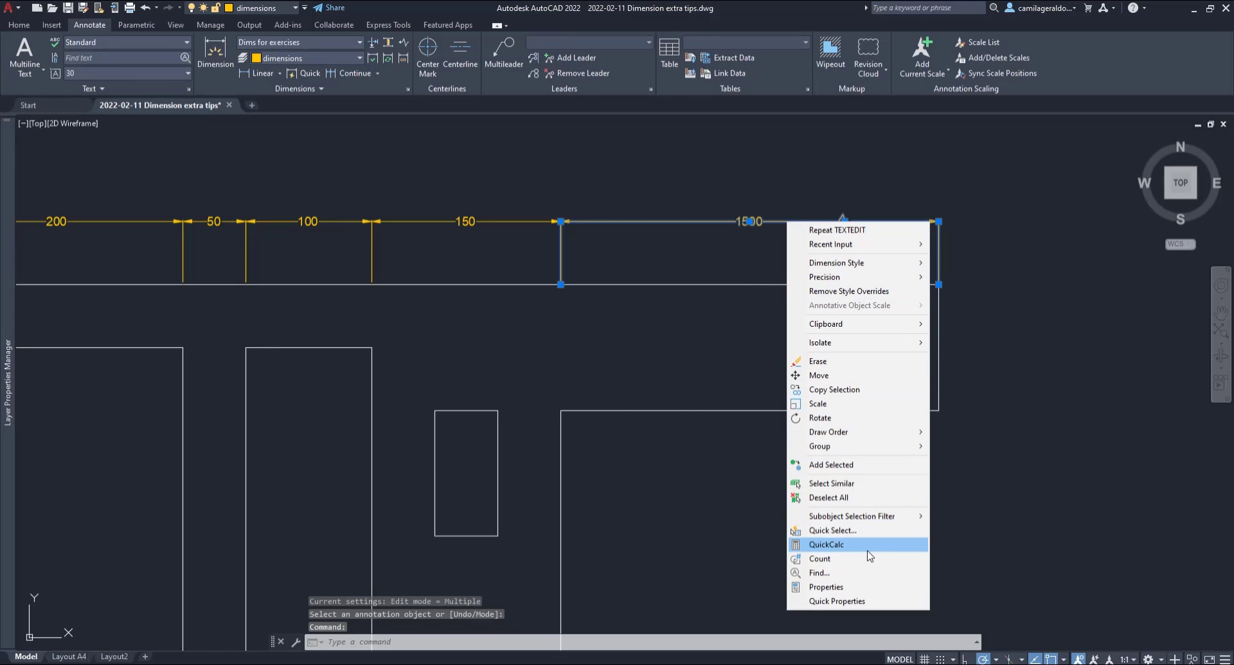
left_click(862, 600)
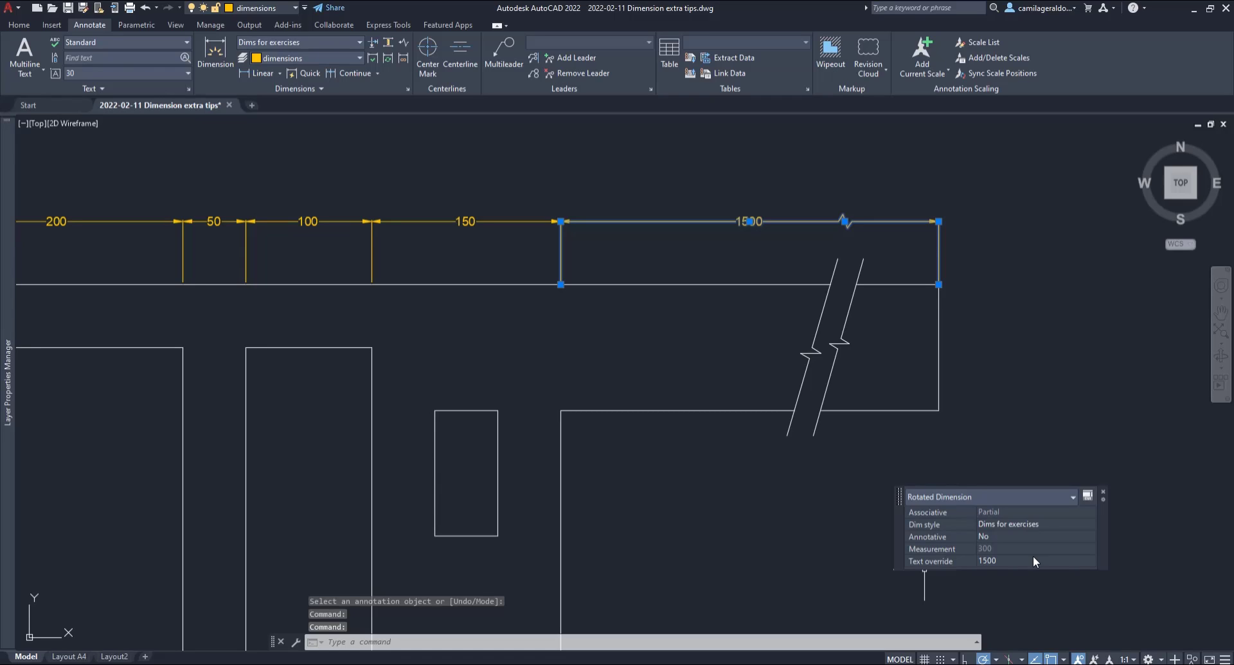
right_click(749, 222)
left_click(799, 600)
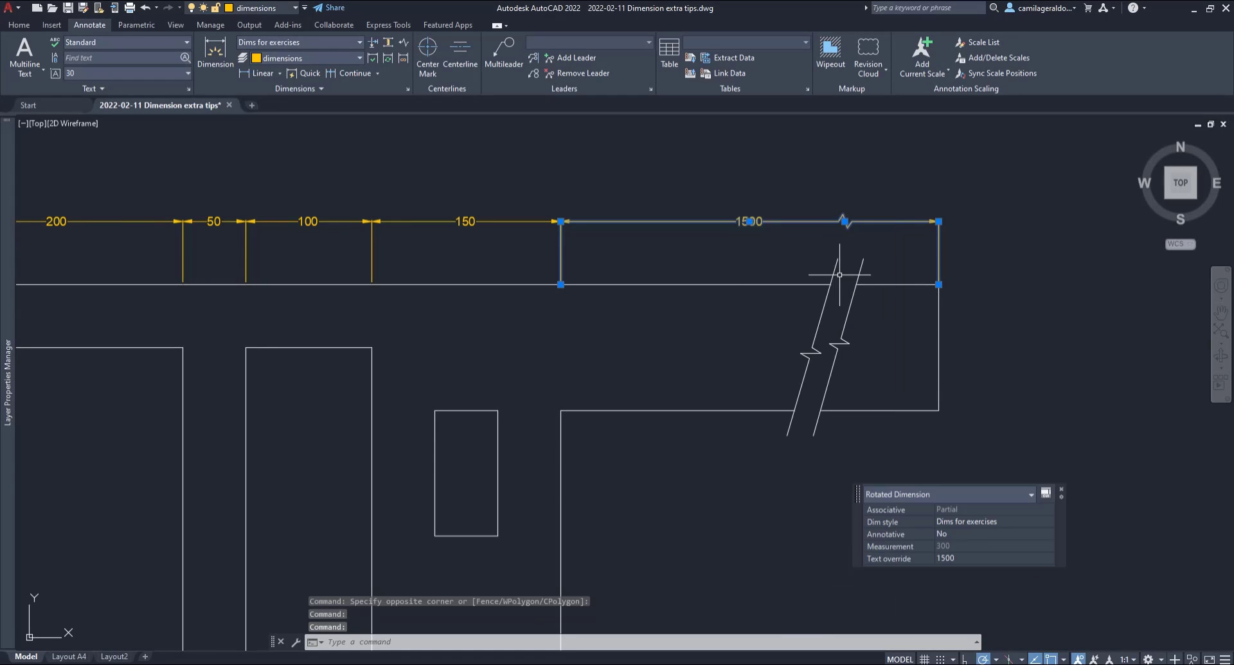
Step: Clear the 1500 Text override so the dimension shows its measured 300
left_click(938, 493)
left_click(967, 560)
left_click(959, 558)
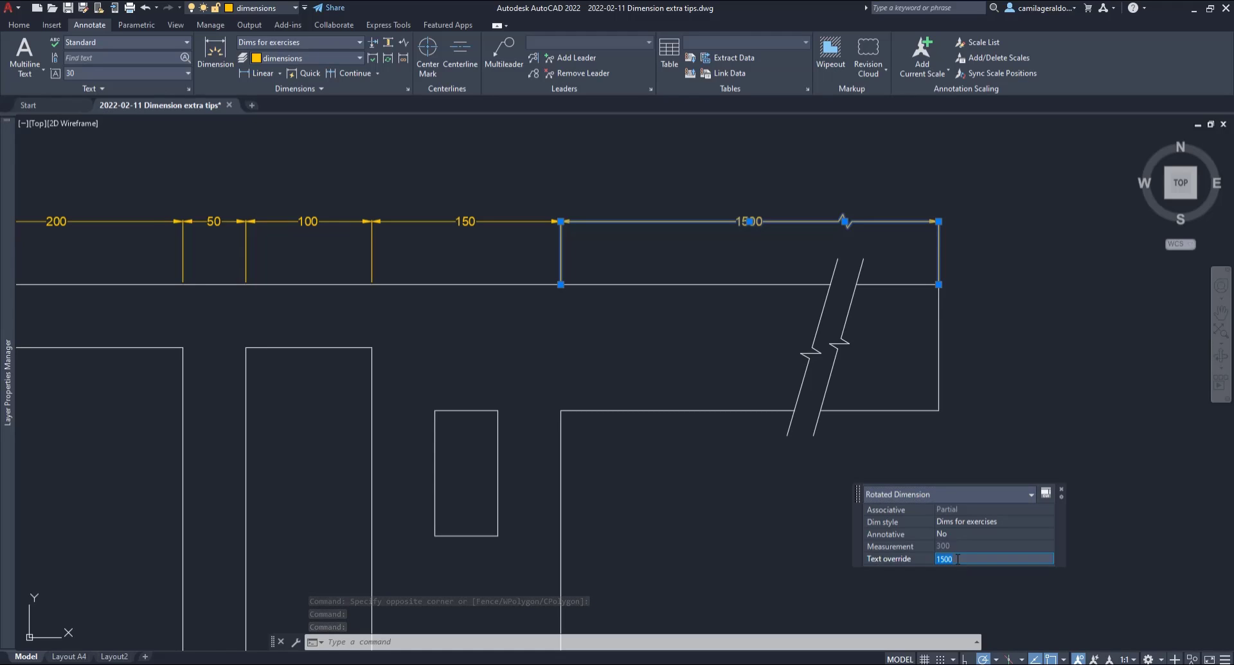
key("Delete")
key("Return")
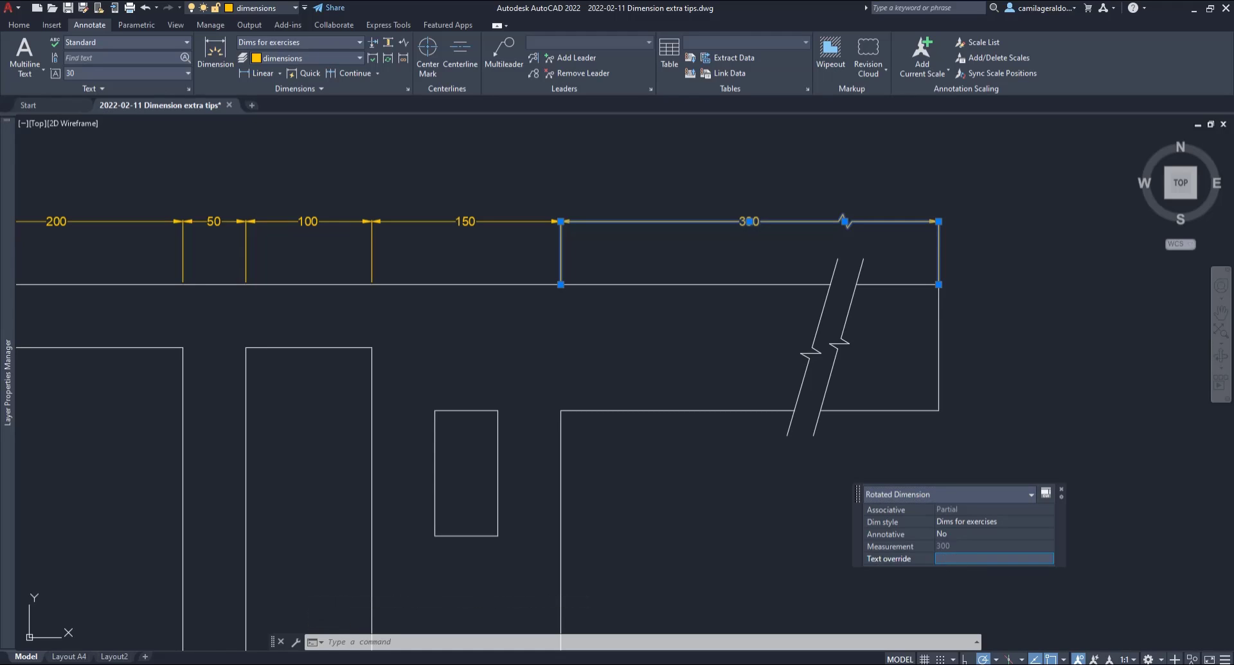
Step: Close the Quick Properties palette and deselect the 300 dimension
left_click(1059, 488)
key("Escape")
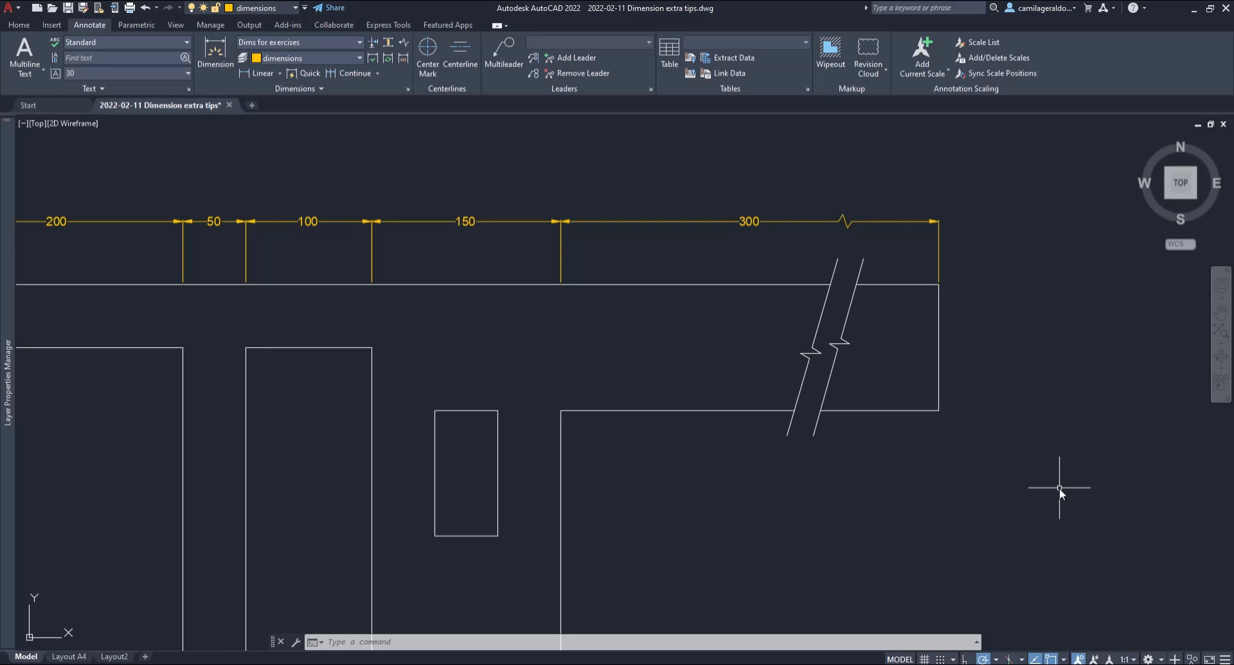